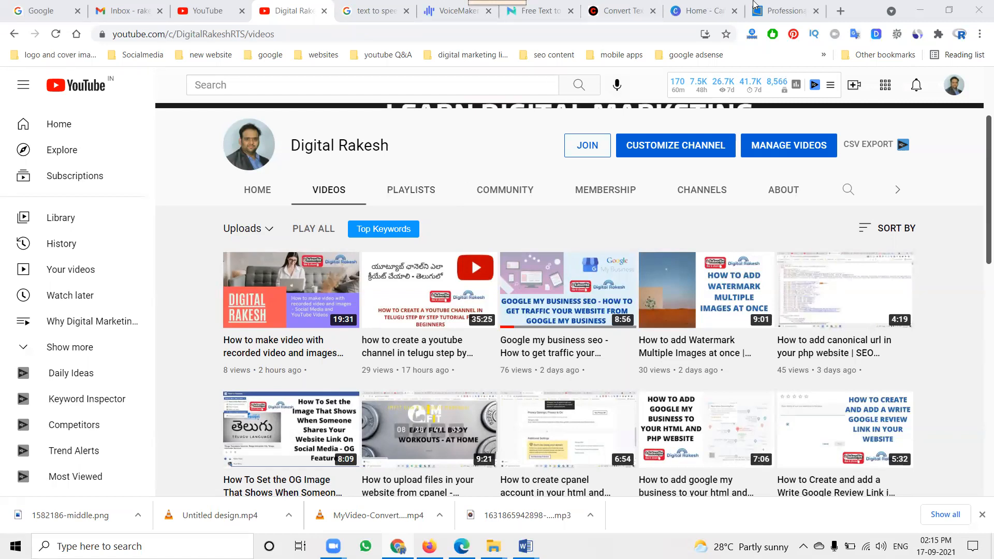
# View the shyneservice.com site, and in File Explorer open the folder Projects clients > shyneservice > video making images 2021 on drive E
pyautogui.click(782, 10)
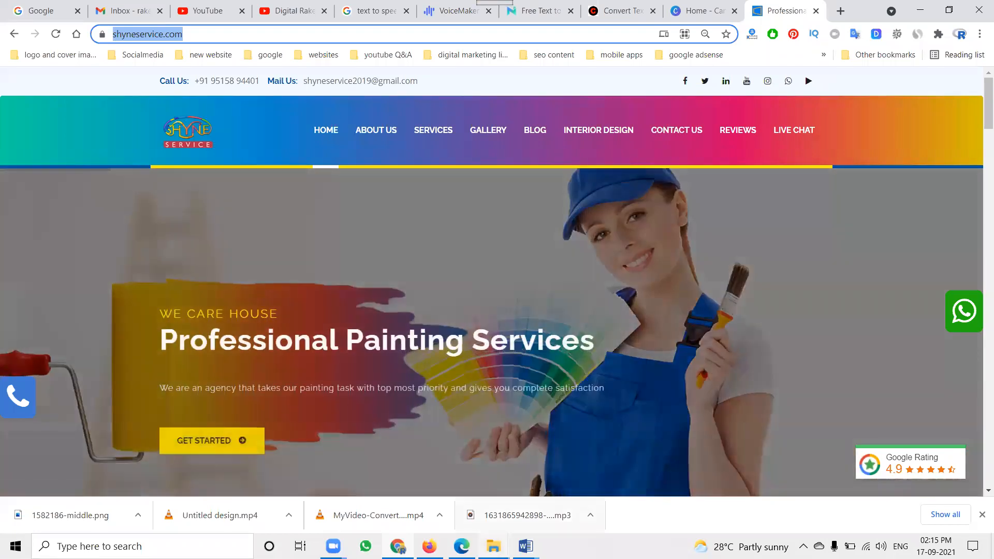
pyautogui.click(493, 546)
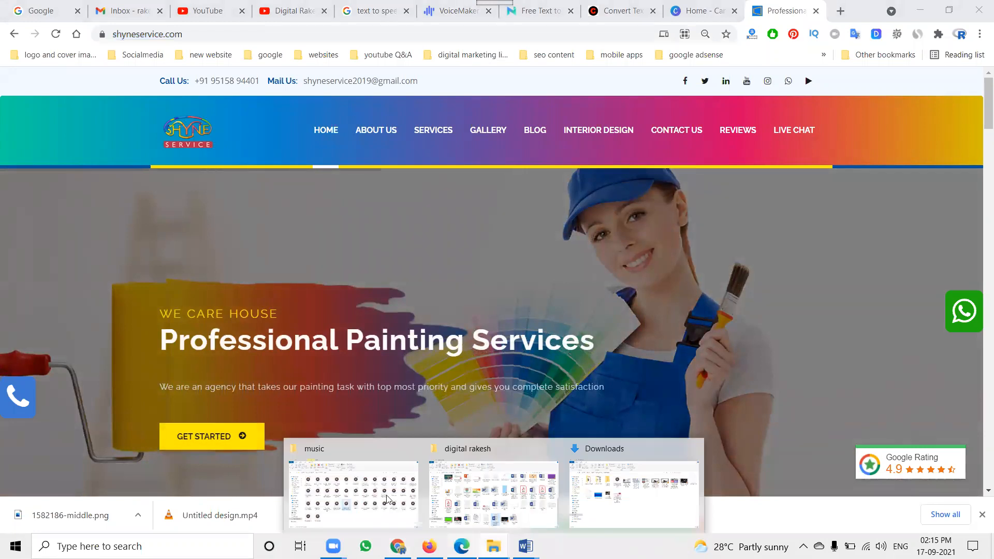
pyautogui.click(399, 508)
pyautogui.click(253, 106)
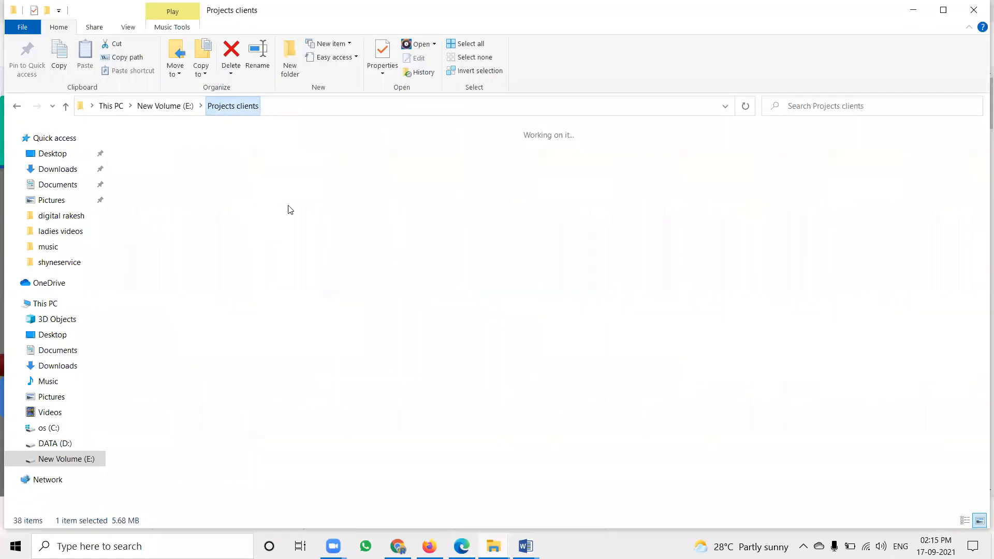
pyautogui.click(858, 265)
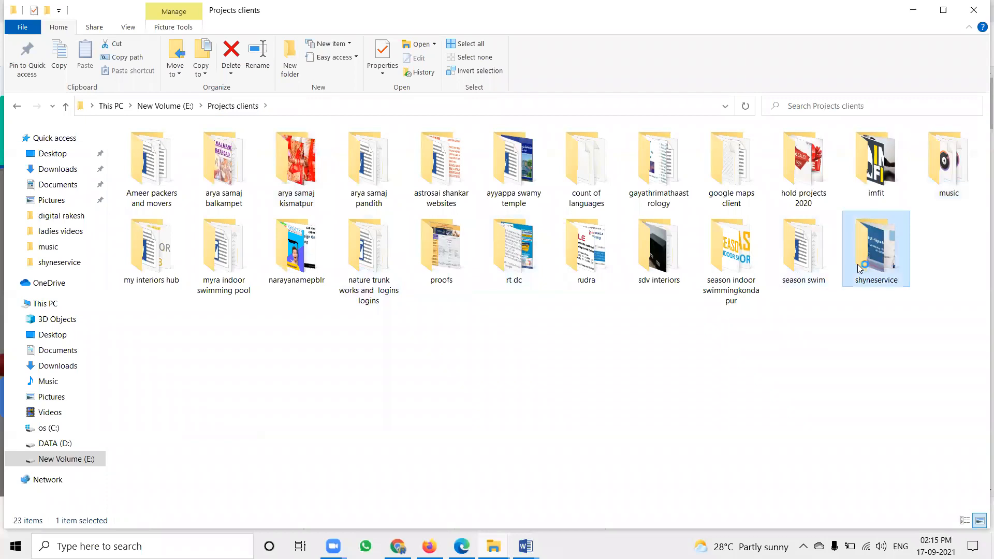
pyautogui.doubleClick(857, 265)
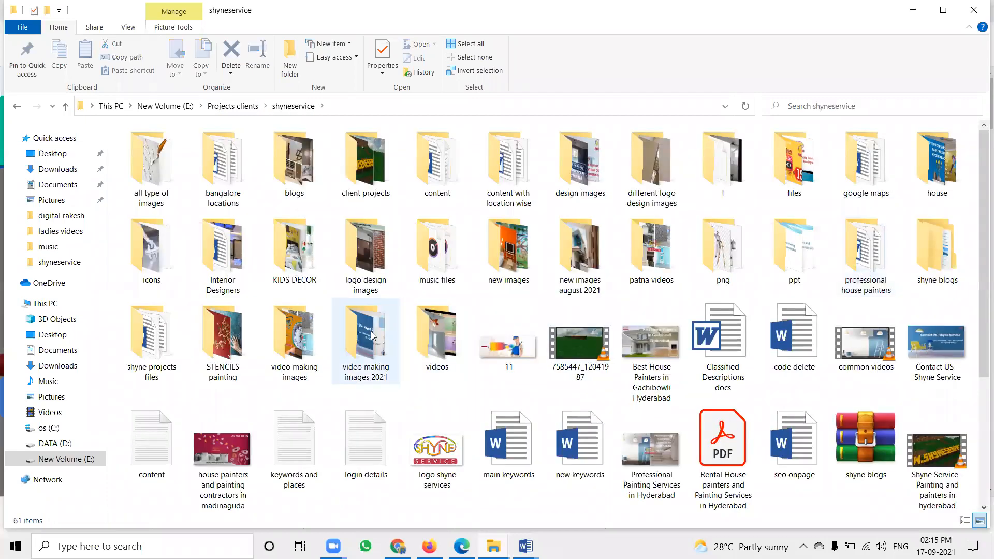
pyautogui.doubleClick(372, 335)
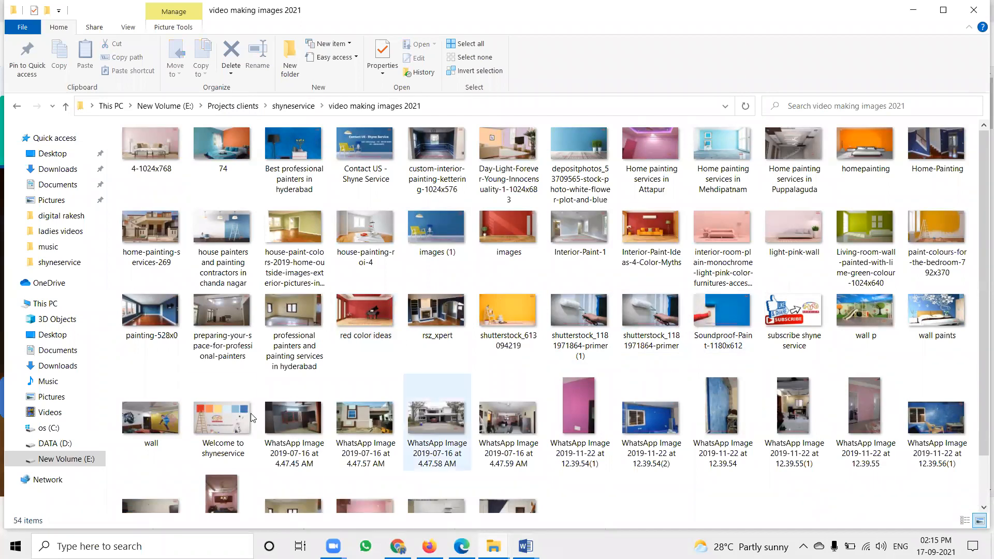
# Preview the Welcome to shyneservice image, close it and return to the browser
pyautogui.click(234, 424)
pyautogui.doubleClick(233, 422)
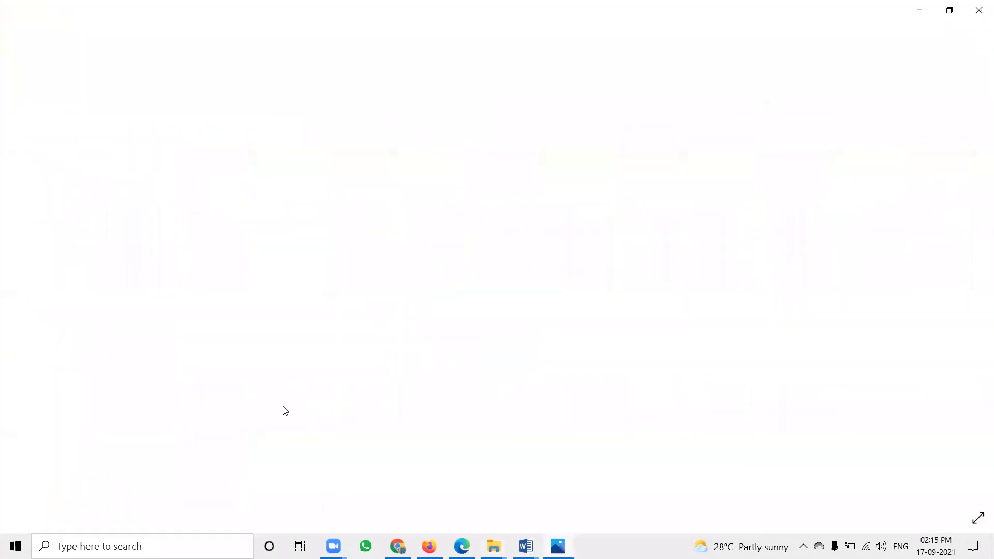
pyautogui.click(978, 10)
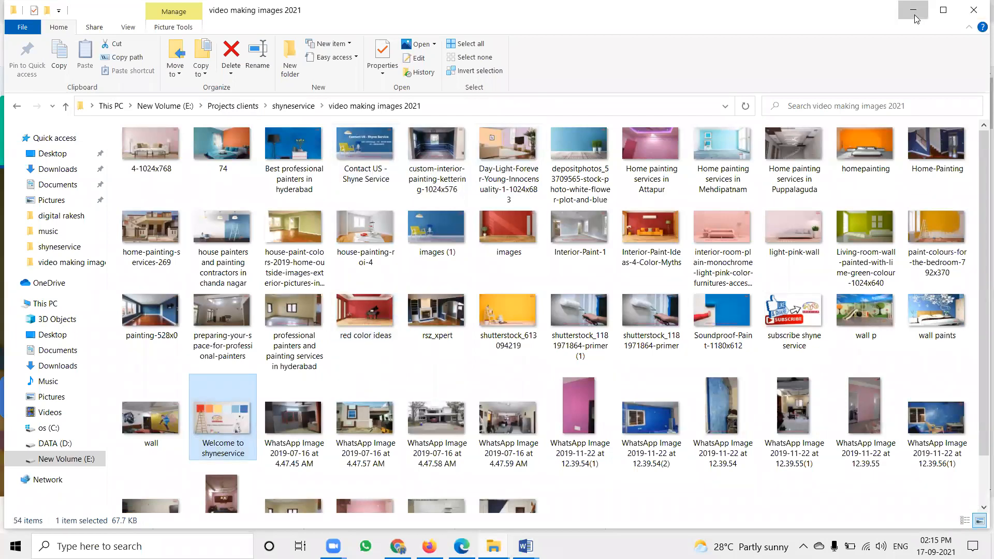
pyautogui.hotkey('alt', 'Tab')
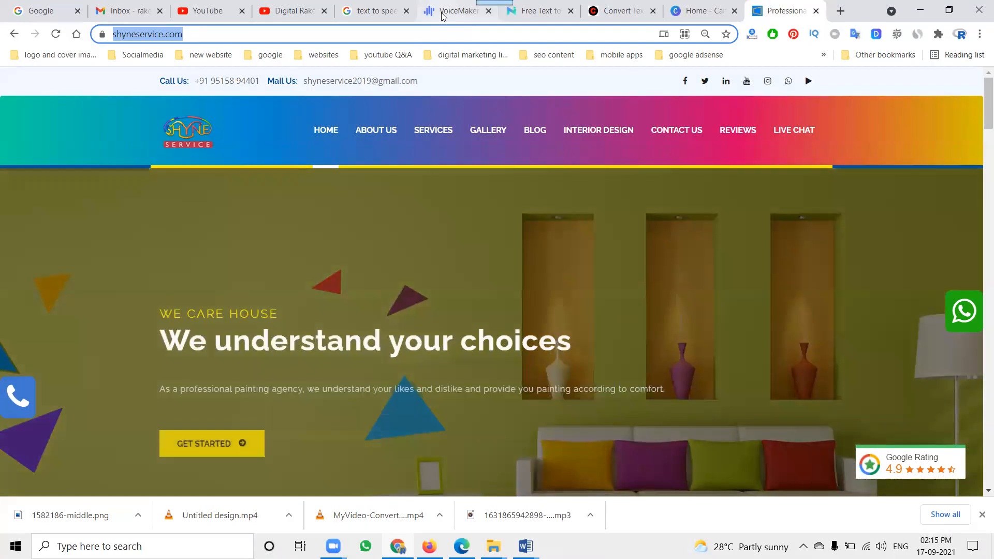
# Switch to the convert2video.com site and open its Slideshow tool
pyautogui.click(587, 16)
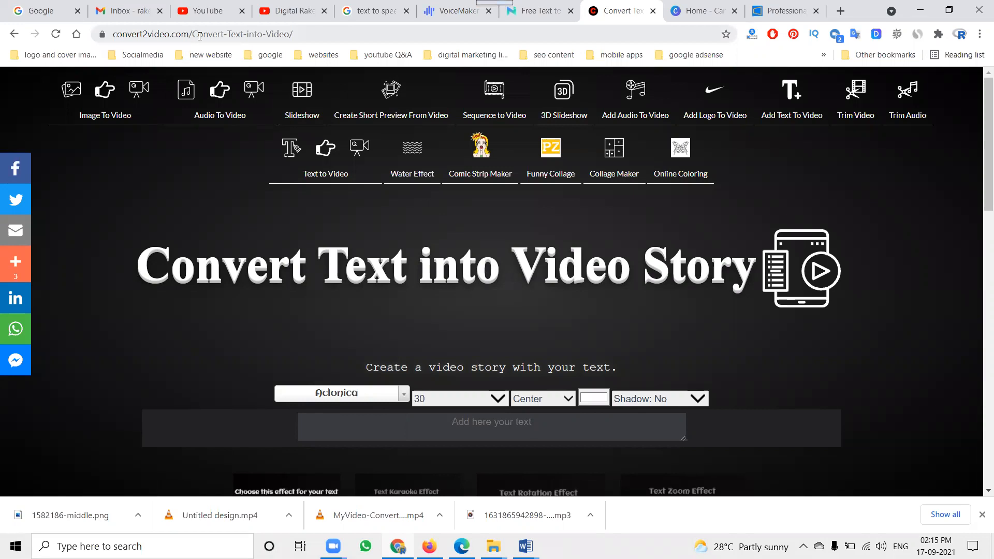
pyautogui.scroll(-4, 262, 233)
pyautogui.scroll(4, 262, 233)
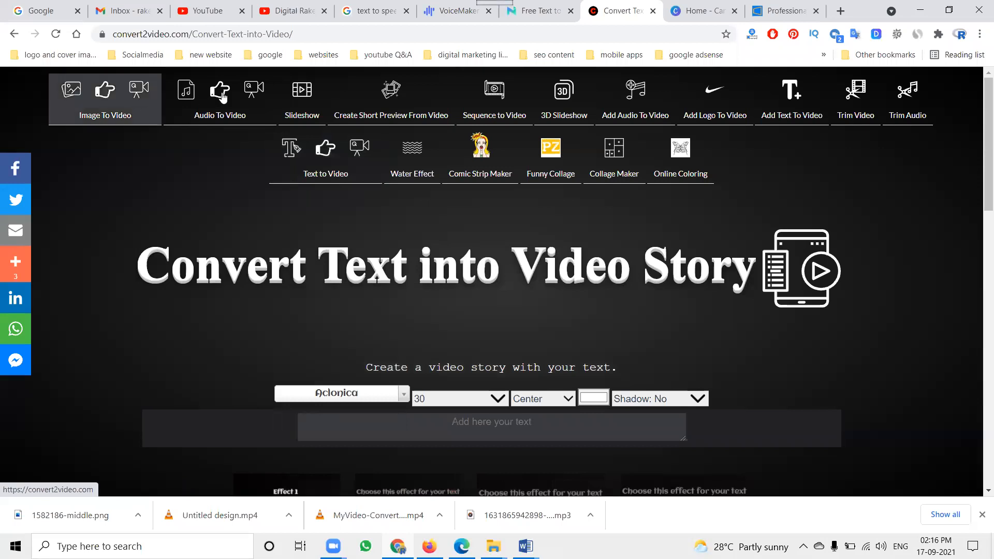
pyautogui.click(290, 96)
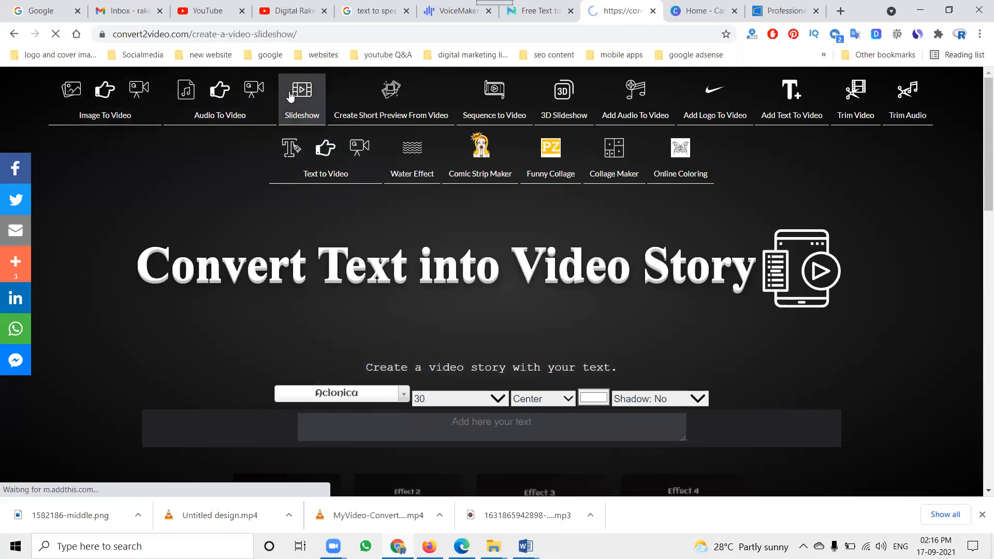
pyautogui.scroll(-3, 543, 344)
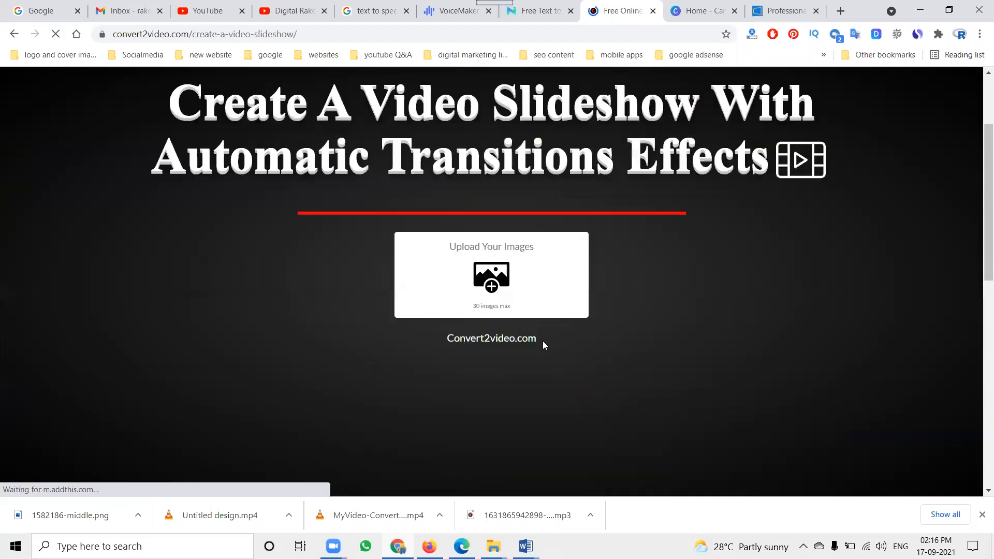
# Start uploading images to the slideshow and browse to the video making images 2021 folder inside shyneservice
pyautogui.click(492, 286)
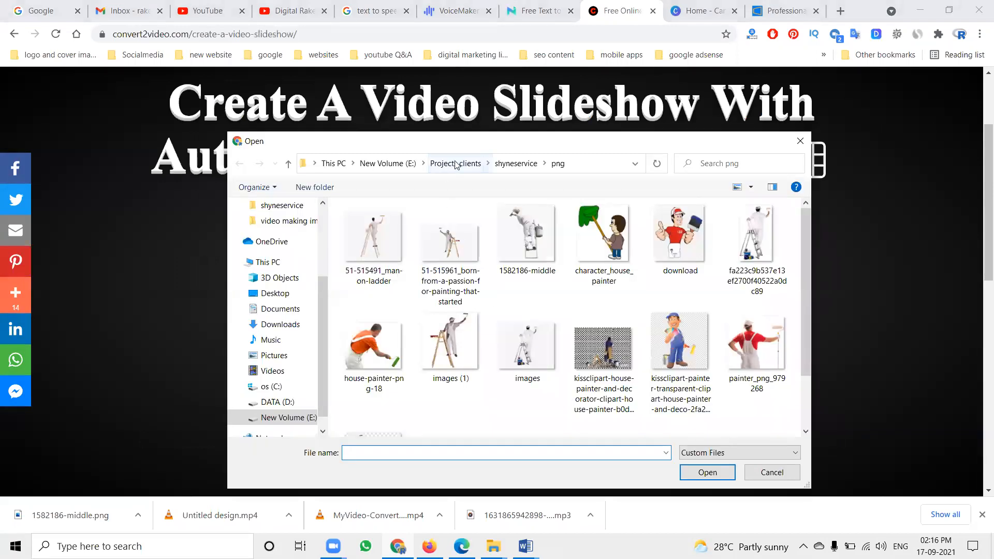
pyautogui.click(516, 163)
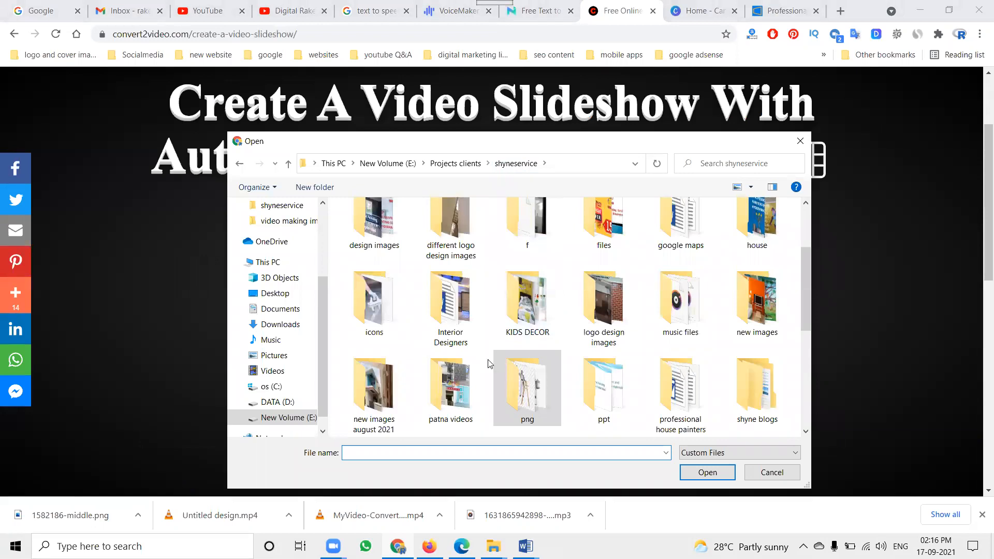
pyautogui.doubleClick(399, 381)
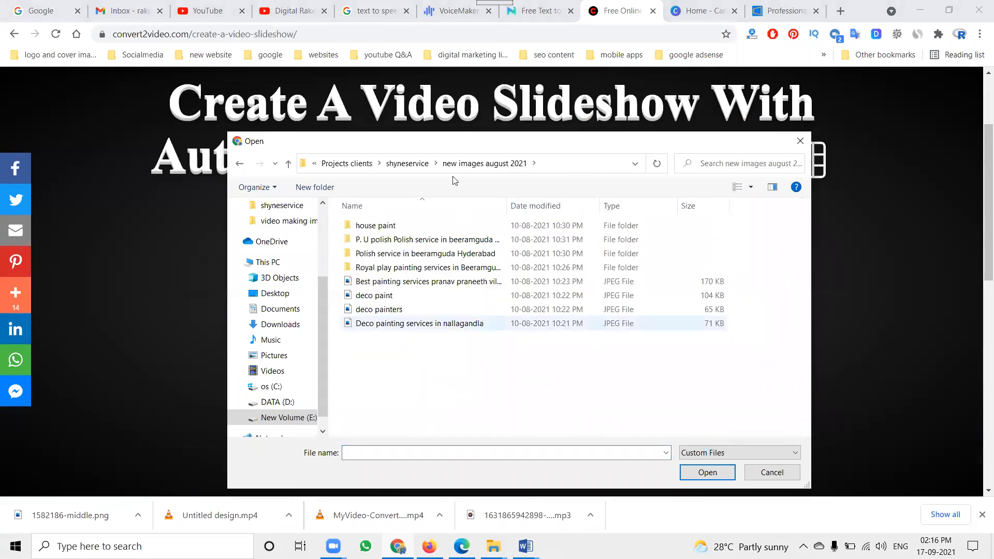
pyautogui.click(407, 163)
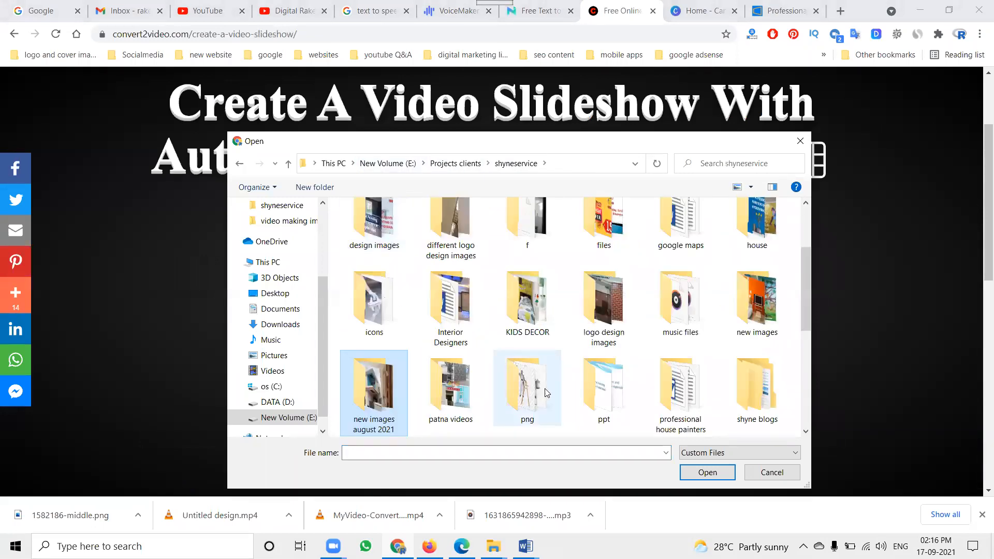
pyautogui.scroll(-3, 546, 391)
pyautogui.doubleClick(612, 299)
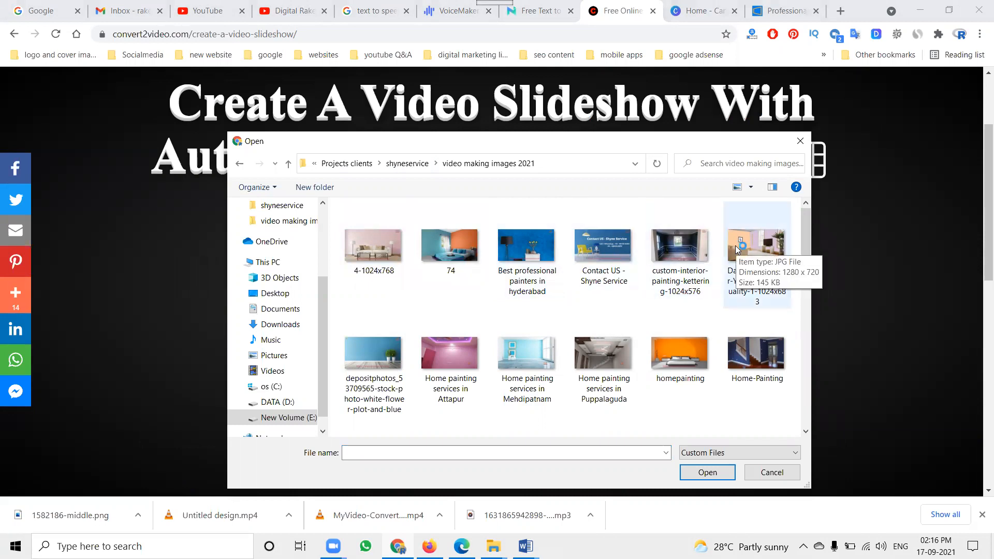
# Select the images Welcome to shyneservice, Soundproof-Paint-1180x612, subscribe shyne service, wall p, wall paints and shutterstock_613094219
pyautogui.scroll(-2, 737, 251)
pyautogui.scroll(-5, 736, 252)
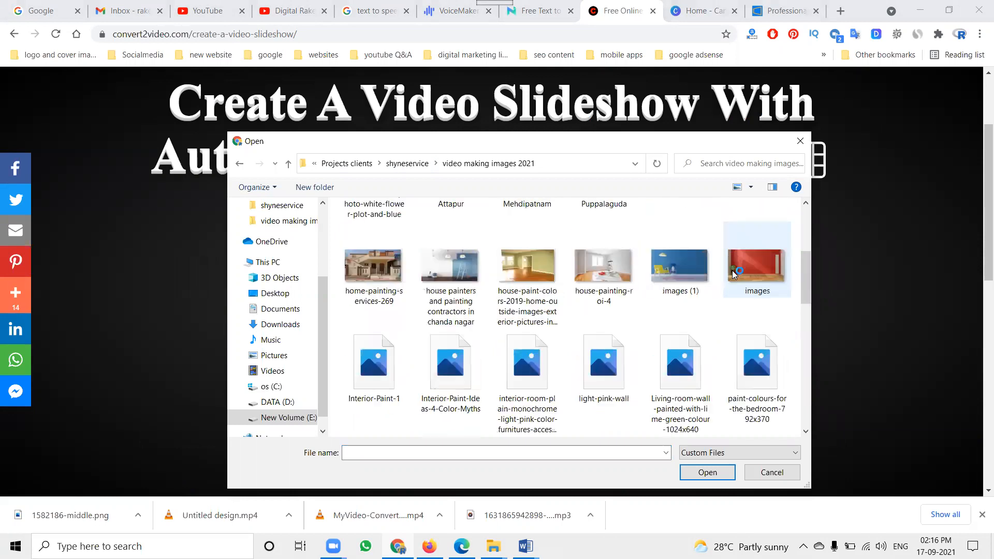
pyautogui.scroll(-5, 725, 305)
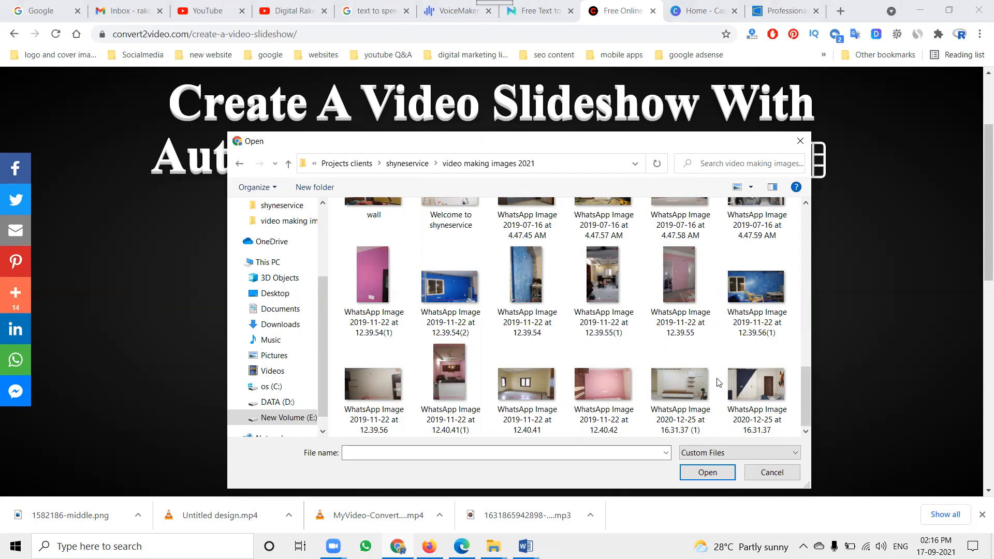
pyautogui.scroll(2, 718, 382)
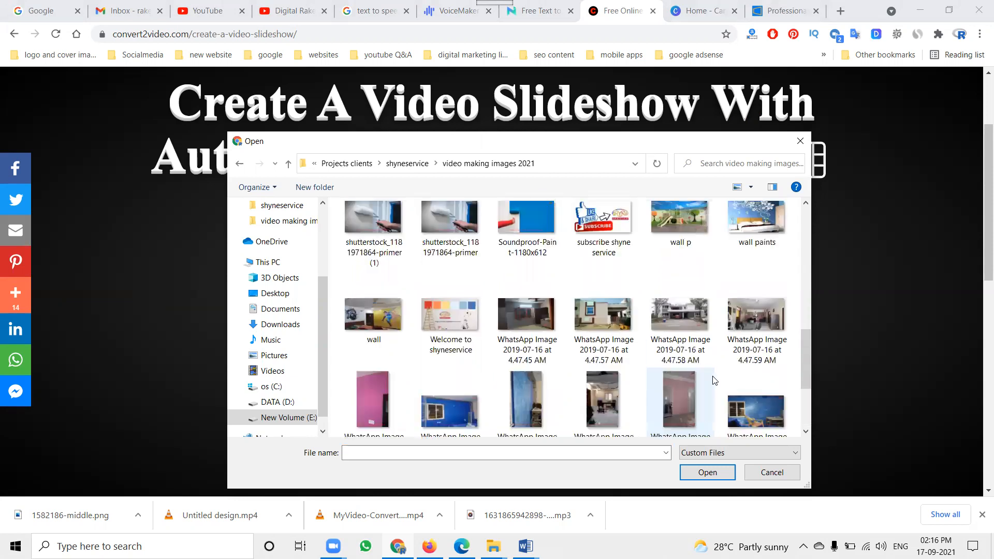
pyautogui.click(439, 324)
pyautogui.scroll(1, 549, 324)
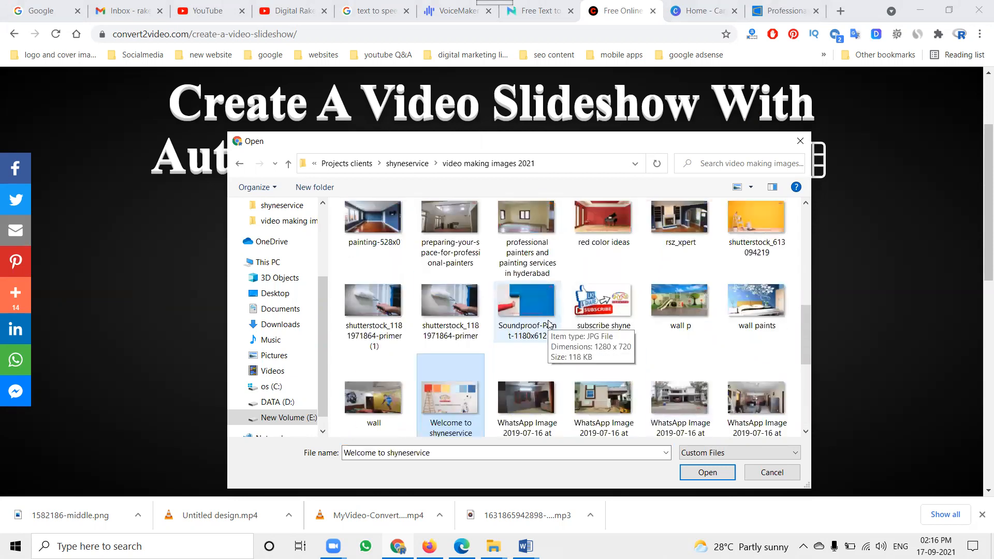
pyautogui.keyDown('ctrl'); pyautogui.click(544, 309); pyautogui.keyUp('ctrl')
pyautogui.keyDown('ctrl'); pyautogui.click(581, 309); pyautogui.keyUp('ctrl')
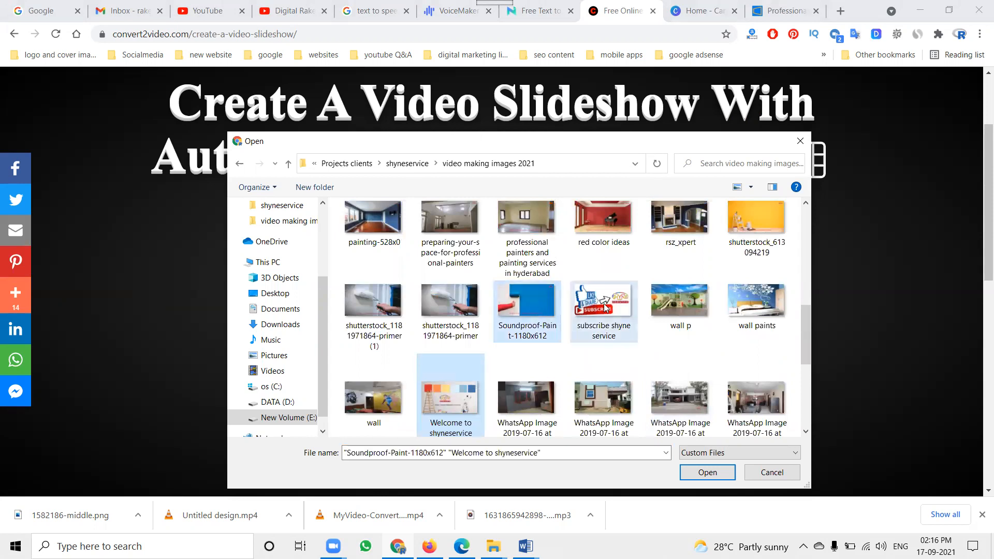
pyautogui.keyDown('ctrl'); pyautogui.click(674, 309); pyautogui.keyUp('ctrl')
pyautogui.keyDown('ctrl'); pyautogui.click(754, 306); pyautogui.keyUp('ctrl')
pyautogui.keyDown('ctrl'); pyautogui.click(754, 224); pyautogui.keyUp('ctrl')
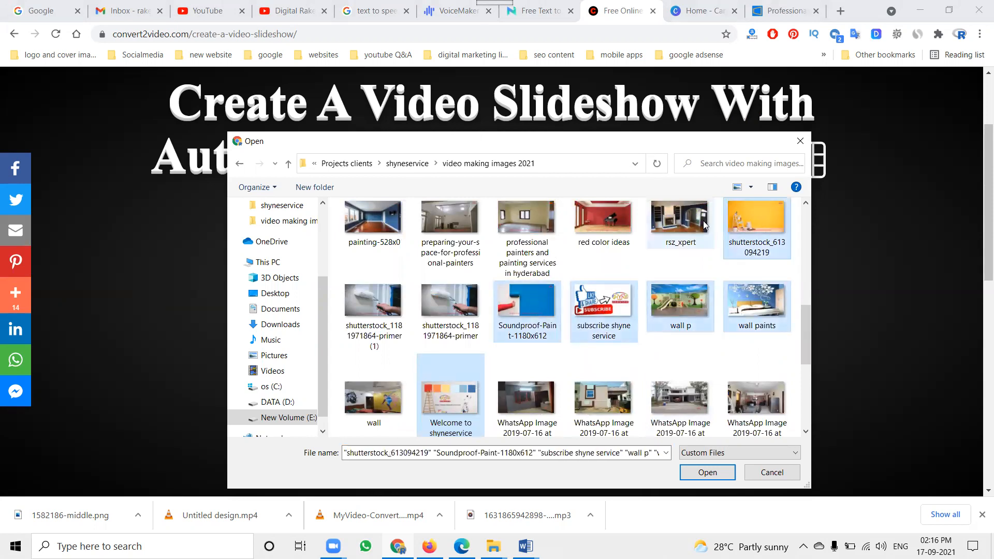
# Add rsz_xpert, red color ideas, professional painters and painting services in hyderabad, preparing-your-space-for-professional-painters and painting-528x0 to the selection
pyautogui.keyDown('ctrl'); pyautogui.click(680, 224); pyautogui.keyUp('ctrl')
pyautogui.keyDown('ctrl'); pyautogui.click(581, 222); pyautogui.keyUp('ctrl')
pyautogui.keyDown('ctrl'); pyautogui.click(528, 224); pyautogui.keyUp('ctrl')
pyautogui.keyDown('ctrl'); pyautogui.click(468, 223); pyautogui.keyUp('ctrl')
pyautogui.keyDown('ctrl'); pyautogui.click(378, 223); pyautogui.keyUp('ctrl')
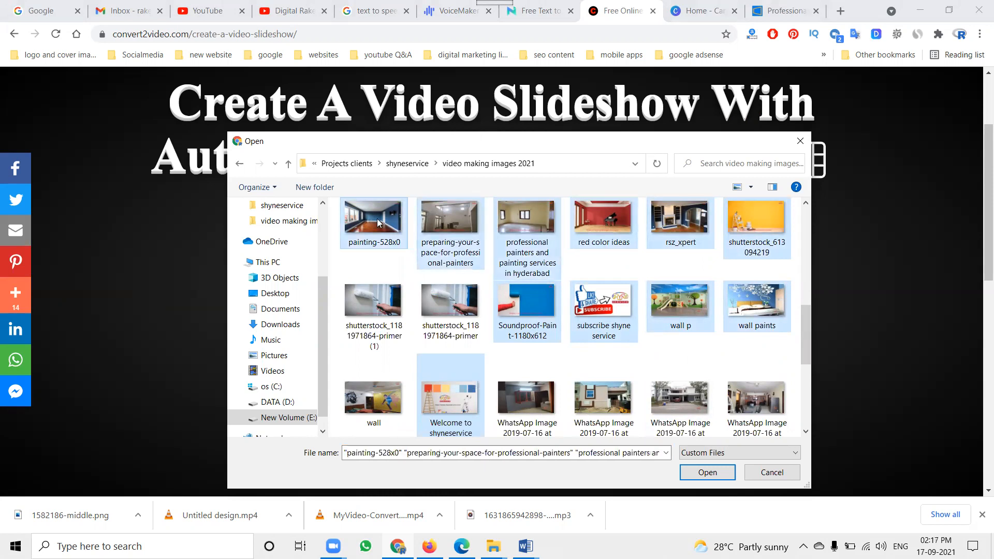
# Add home-painting-services-269, the depositphotos blue wall image, Home painting services in Attapur, Mehdipatnam and Puppalaguda, homepainting and Home-Painting to the selection
pyautogui.scroll(1, 377, 222)
pyautogui.scroll(1, 377, 222)
pyautogui.keyDown('ctrl'); pyautogui.click(377, 222); pyautogui.keyUp('ctrl')
pyautogui.scroll(1, 377, 222)
pyautogui.keyDown('ctrl'); pyautogui.click(377, 219); pyautogui.keyUp('ctrl')
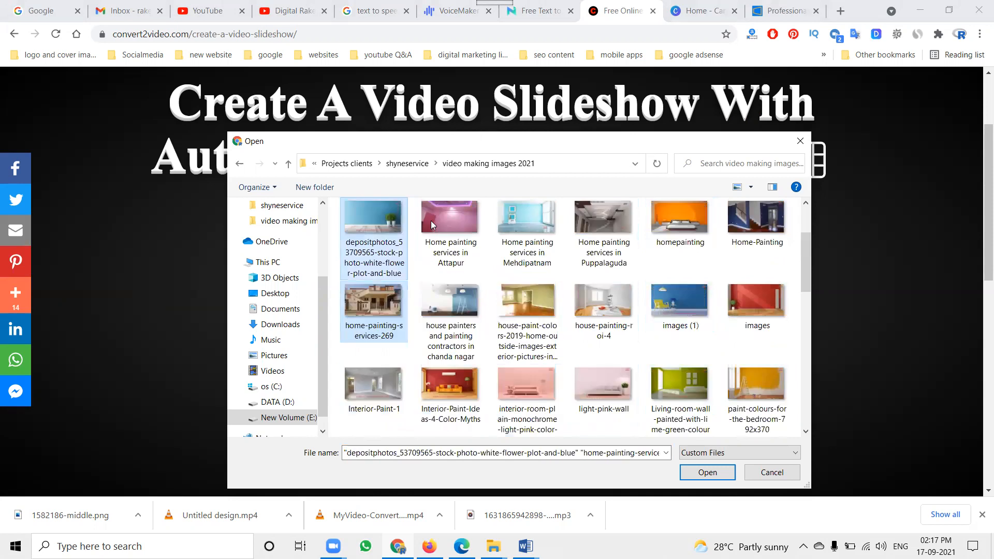
pyautogui.keyDown('ctrl'); pyautogui.click(437, 222); pyautogui.keyUp('ctrl')
pyautogui.keyDown('ctrl'); pyautogui.click(517, 227); pyautogui.keyUp('ctrl')
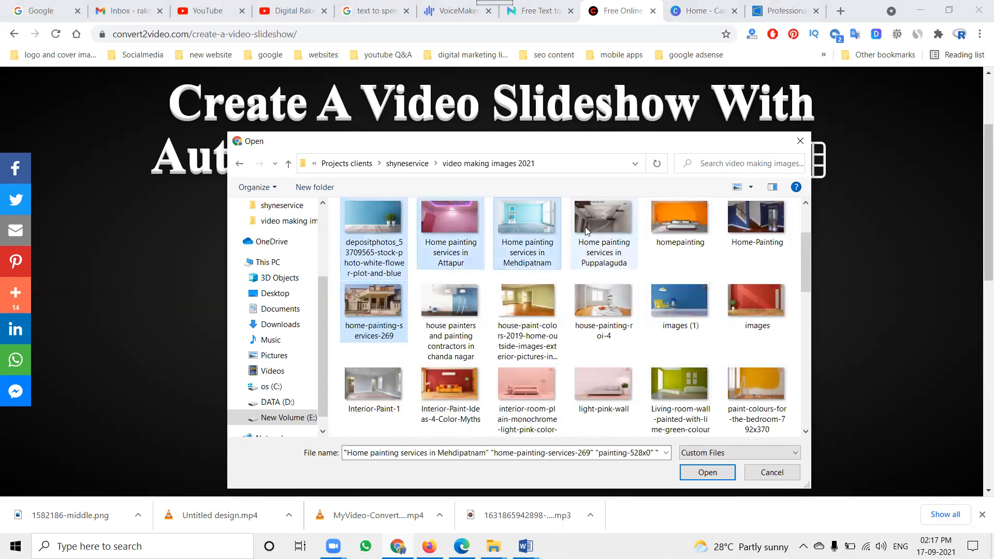
pyautogui.keyDown('ctrl'); pyautogui.click(588, 226); pyautogui.keyUp('ctrl')
pyautogui.keyDown('ctrl'); pyautogui.click(670, 223); pyautogui.keyUp('ctrl')
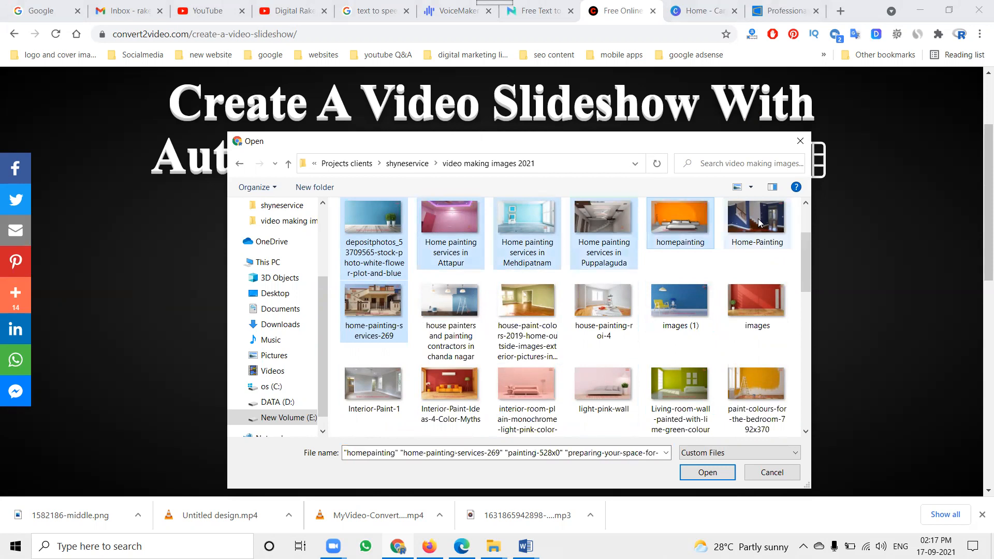
pyautogui.keyDown('ctrl'); pyautogui.click(758, 218); pyautogui.keyUp('ctrl')
# Add images, images (1), house-painting-roi-4, the house-paint-colors-2019 image and house painters and painting contractors in chanda nagar to the selection
pyautogui.keyDown('ctrl'); pyautogui.click(756, 302); pyautogui.keyUp('ctrl')
pyautogui.keyDown('ctrl'); pyautogui.click(679, 301); pyautogui.keyUp('ctrl')
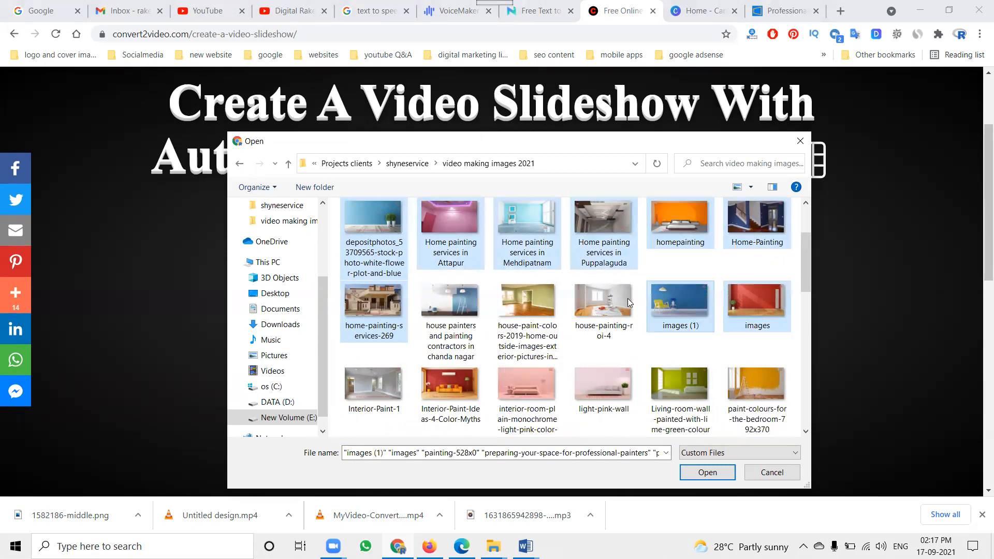
pyautogui.keyDown('ctrl'); pyautogui.click(603, 301); pyautogui.keyUp('ctrl')
pyautogui.keyDown('ctrl'); pyautogui.click(541, 288); pyautogui.keyUp('ctrl')
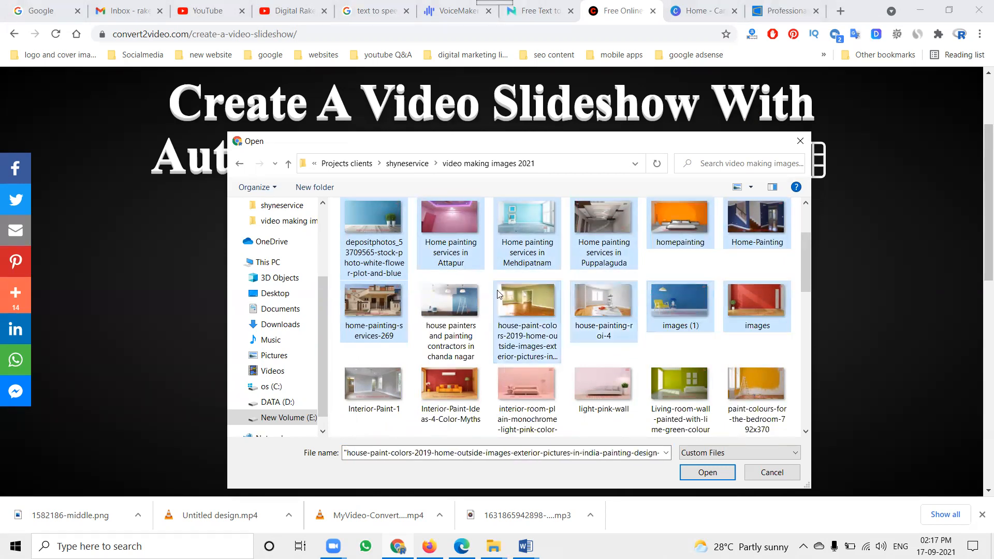
pyautogui.keyDown('ctrl'); pyautogui.click(471, 294); pyautogui.keyUp('ctrl')
# Add Contact US - Shyne Service, the Day-Light-Forever-Young image and 74 to the selection, and upload all selected images
pyautogui.scroll(2, 495, 285)
pyautogui.keyDown('ctrl'); pyautogui.click(625, 243); pyautogui.keyUp('ctrl')
pyautogui.keyDown('ctrl'); pyautogui.click(766, 239); pyautogui.keyUp('ctrl')
pyautogui.keyDown('ctrl'); pyautogui.click(456, 237); pyautogui.keyUp('ctrl')
pyautogui.click(707, 472)
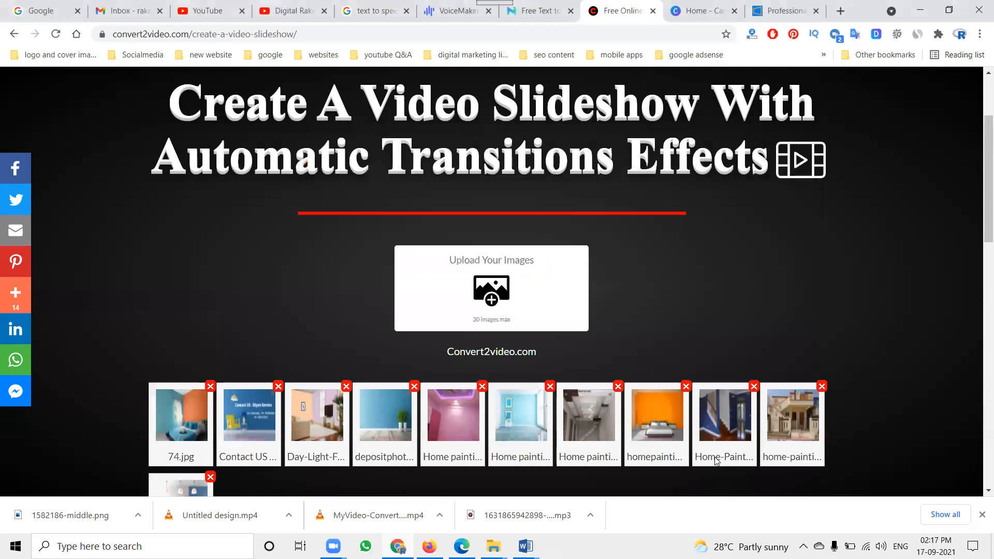
# Reorder the slideshow images so Welcome to shyneservice comes first and Contact US and subscribe shyne service come last
pyautogui.scroll(-3, 676, 289)
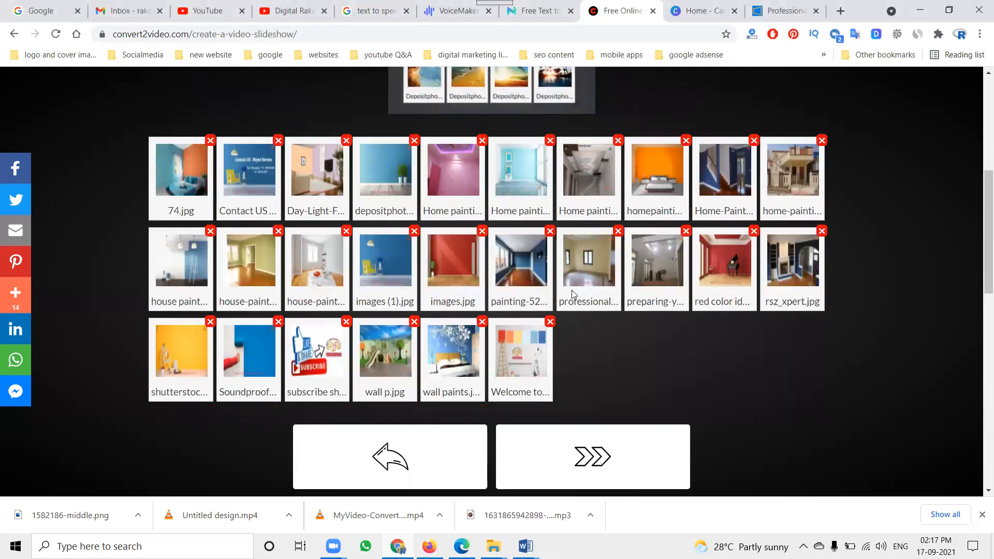
pyautogui.moveTo(527, 366); pyautogui.dragTo(166, 182)
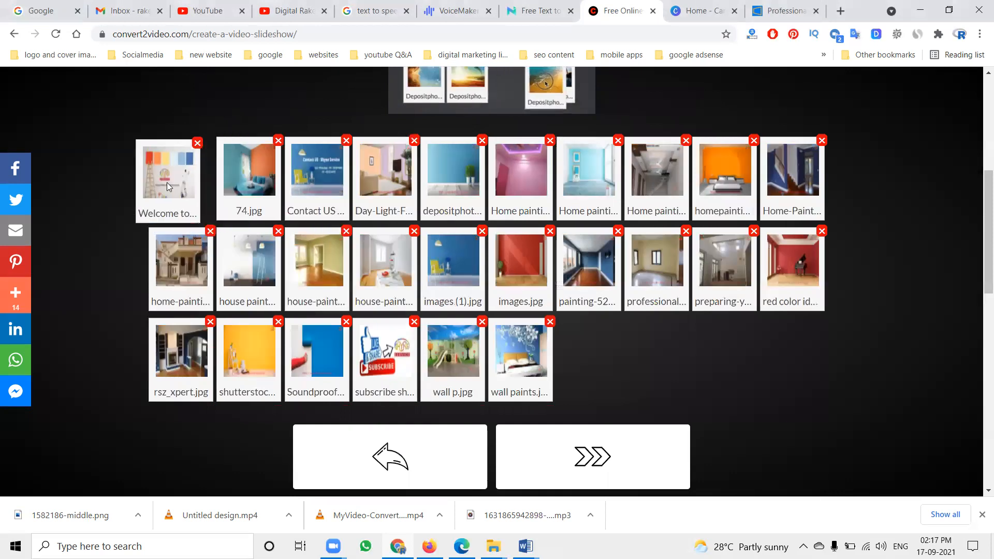
pyautogui.moveTo(297, 182); pyautogui.dragTo(521, 302)
pyautogui.moveTo(330, 302); pyautogui.dragTo(549, 306)
pyautogui.scroll(1, 657, 290)
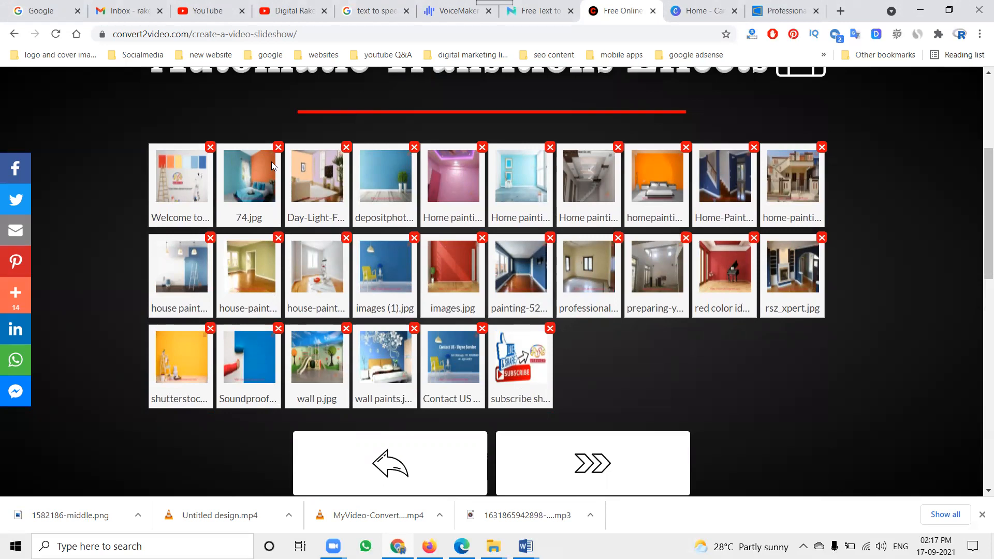
pyautogui.scroll(-2, 439, 229)
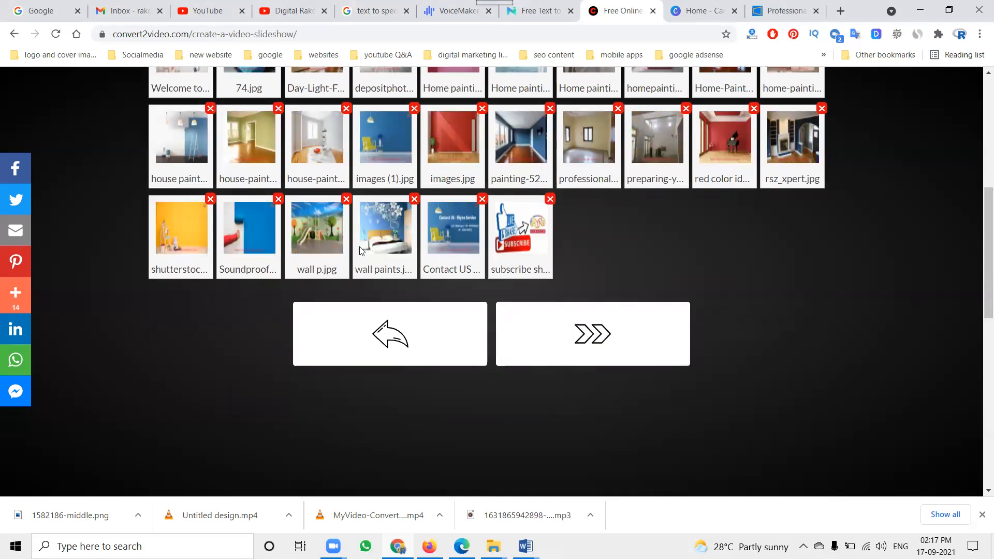
# Accept the image order and continue to the slideshow's audio upload stage
pyautogui.scroll(1, 157, 128)
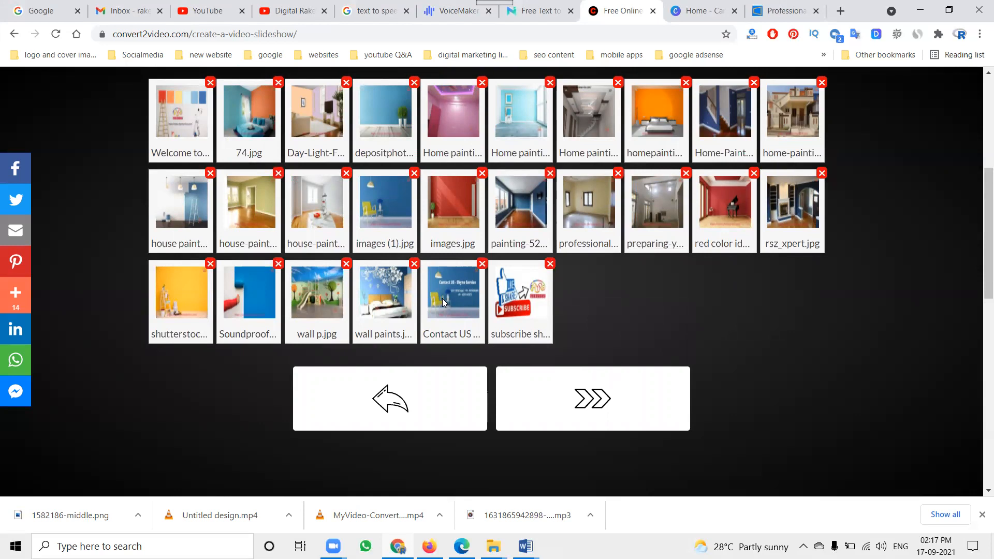
pyautogui.click(591, 394)
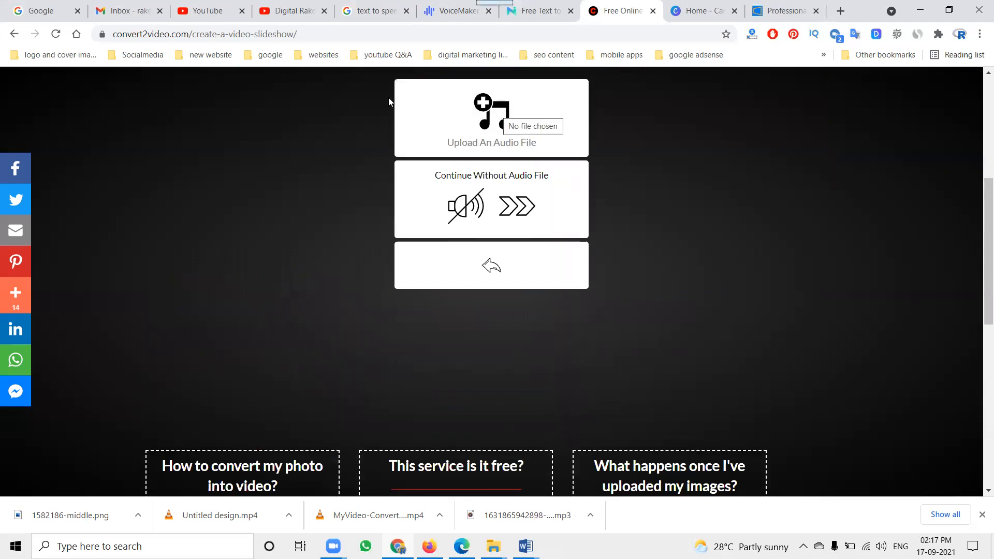
# Switch to the YouTube channel and open its Audio library in YouTube Studio
pyautogui.click(293, 11)
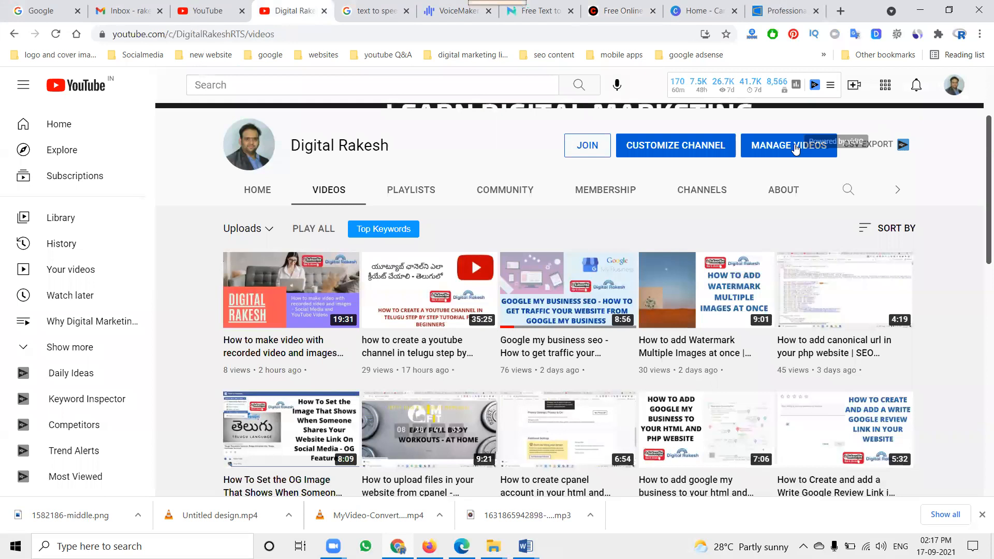
pyautogui.click(796, 149)
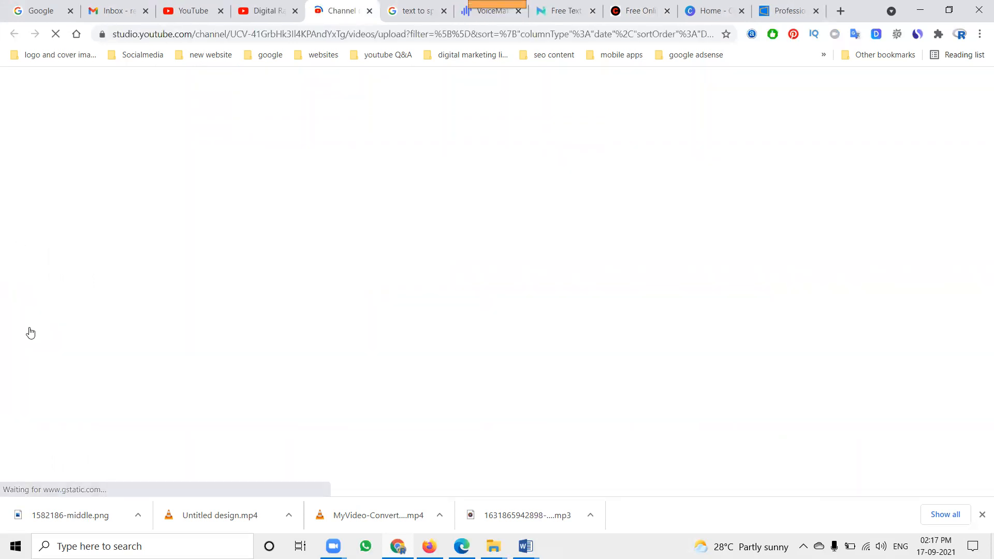
pyautogui.scroll(-3, 62, 373)
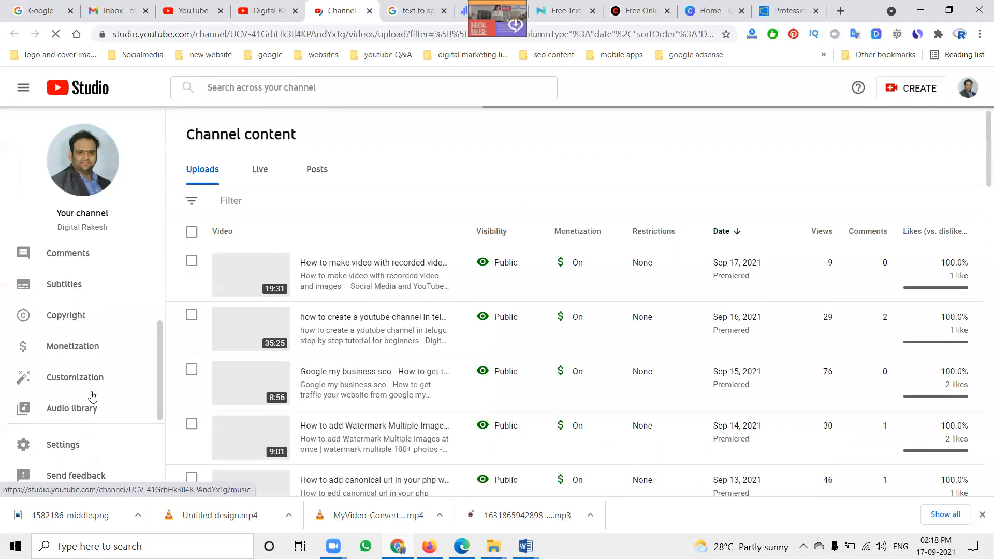
pyautogui.click(89, 408)
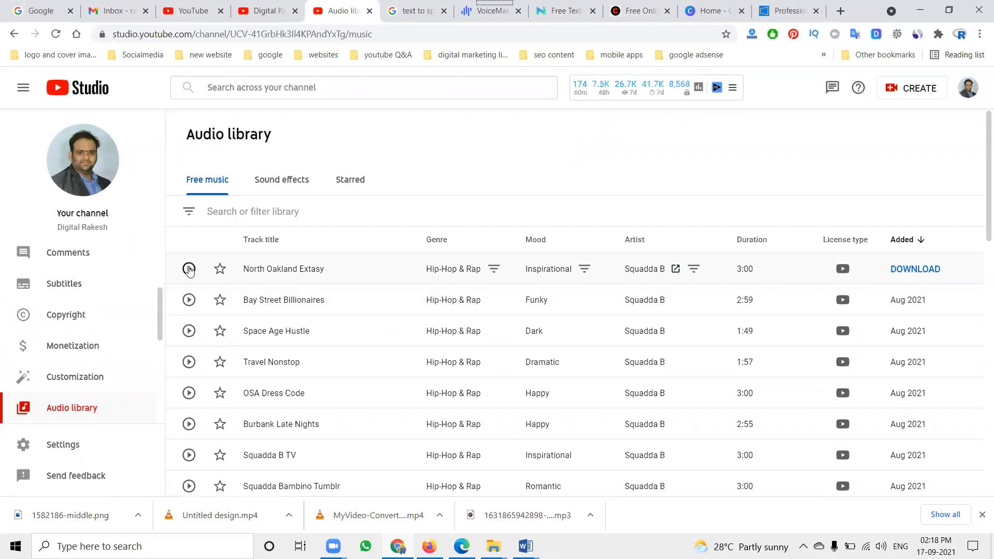
# Preview the free track North Oakland Extasy, download it and pause the playback
pyautogui.click(189, 268)
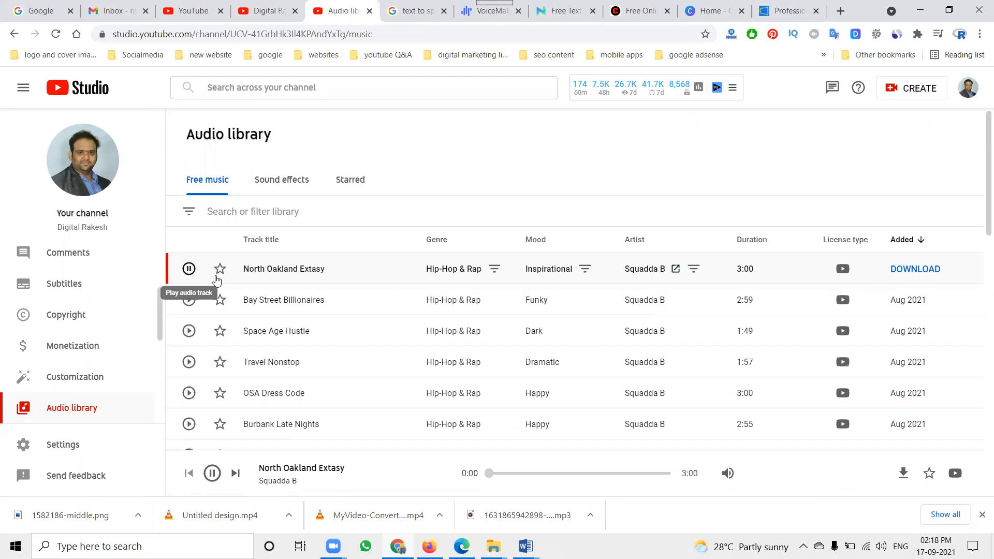
pyautogui.click(900, 274)
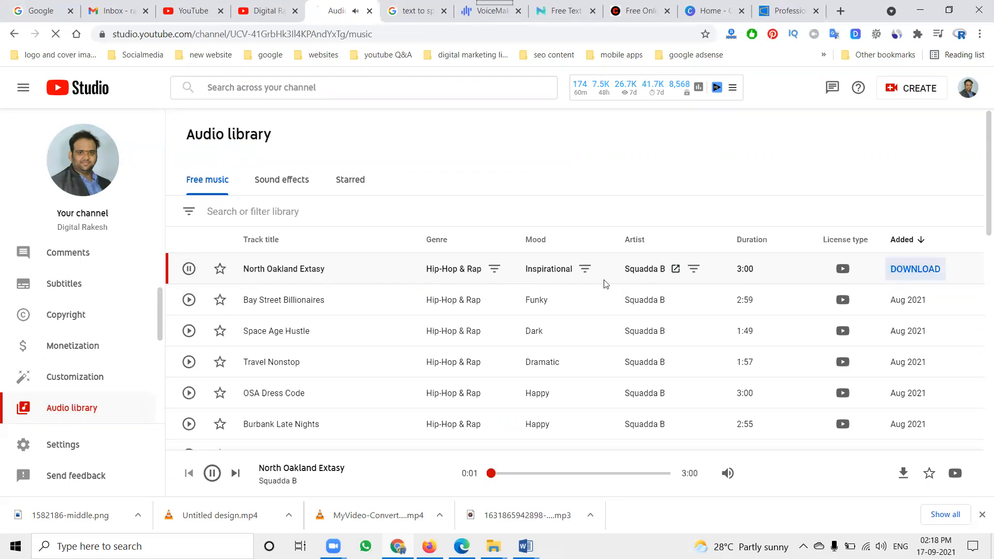
pyautogui.click(189, 270)
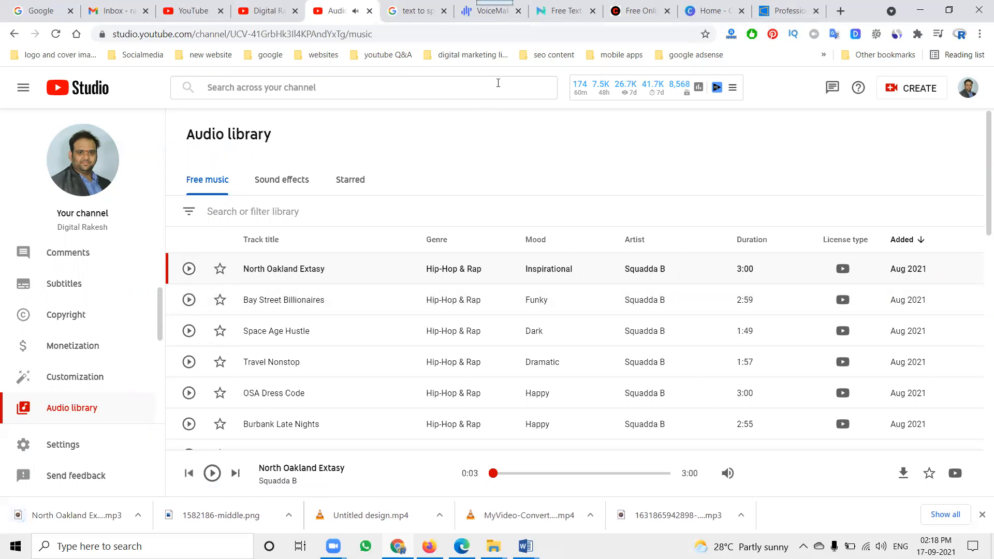
# Examine Voicemaker's text field and voice options, and switch to the NaturalReader text-to-speech page
pyautogui.click(485, 15)
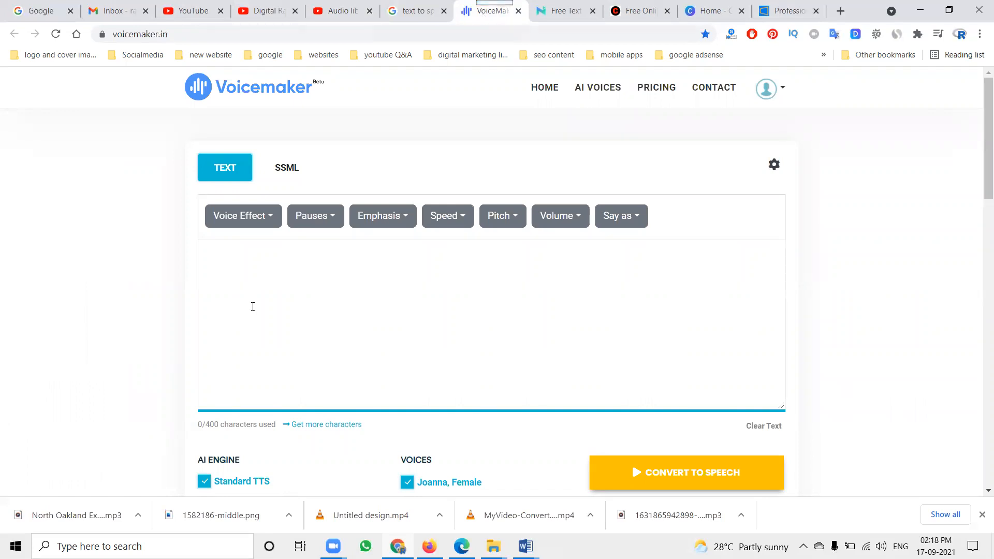
pyautogui.scroll(-2, 253, 307)
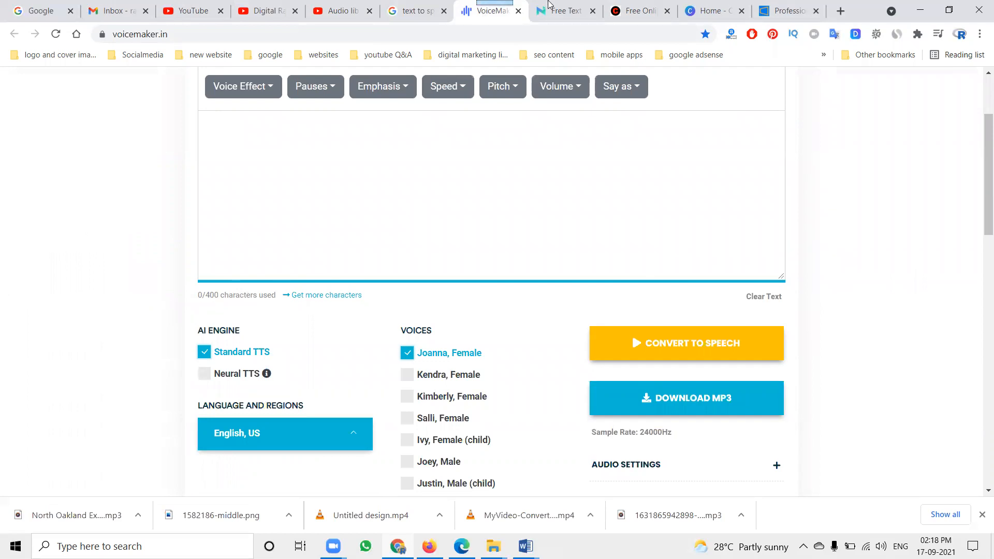
pyautogui.click(549, 10)
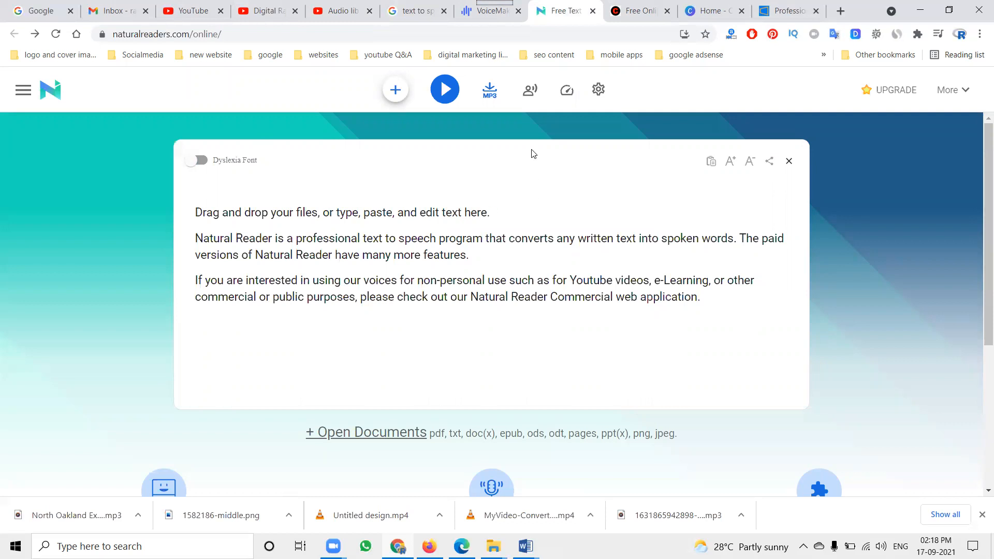
# Switch to File Explorer, open the "content with location wise" folder inside shyneservice and display its files as large icons
pyautogui.click(494, 546)
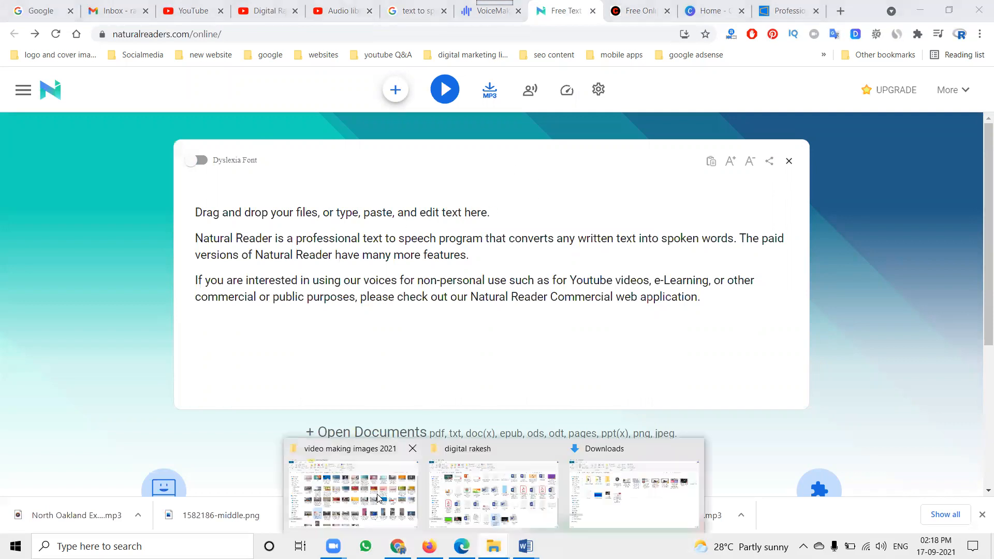
pyautogui.click(417, 515)
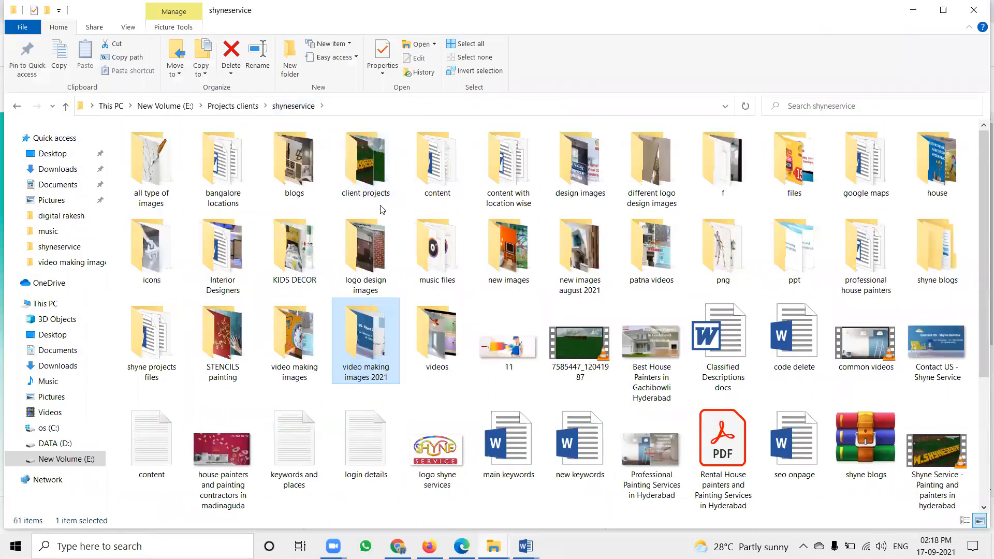
pyautogui.doubleClick(518, 184)
pyautogui.rightClick(626, 163)
pyautogui.moveTo(728, 173)
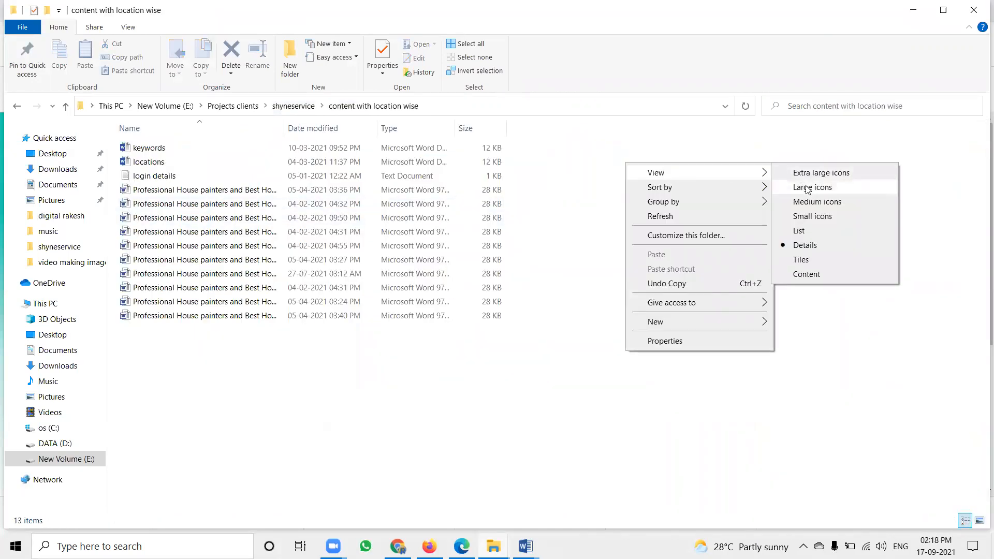
pyautogui.click(807, 190)
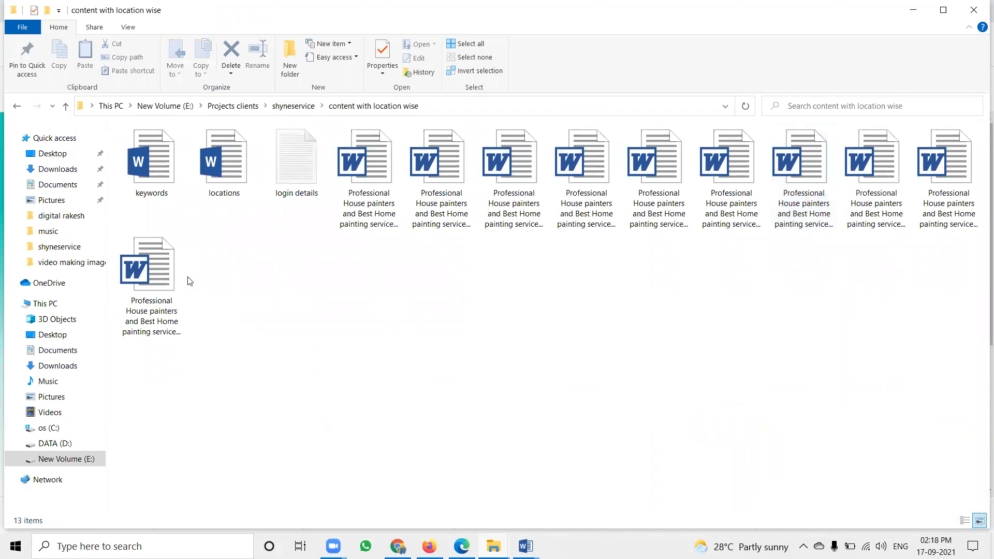
# Check the full names of the location documents and open the house painters document for Gachibowli in Word
pyautogui.click(161, 290)
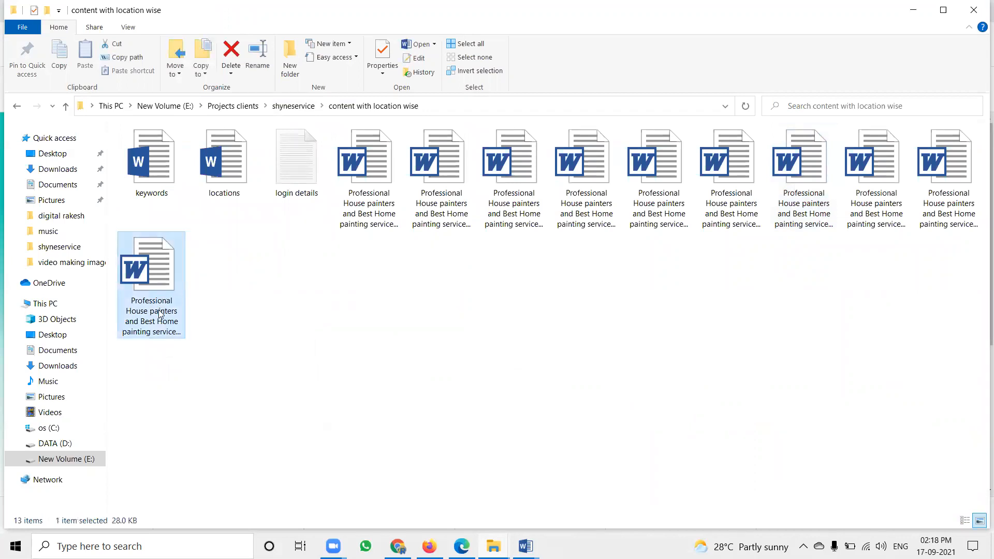
pyautogui.click(160, 309)
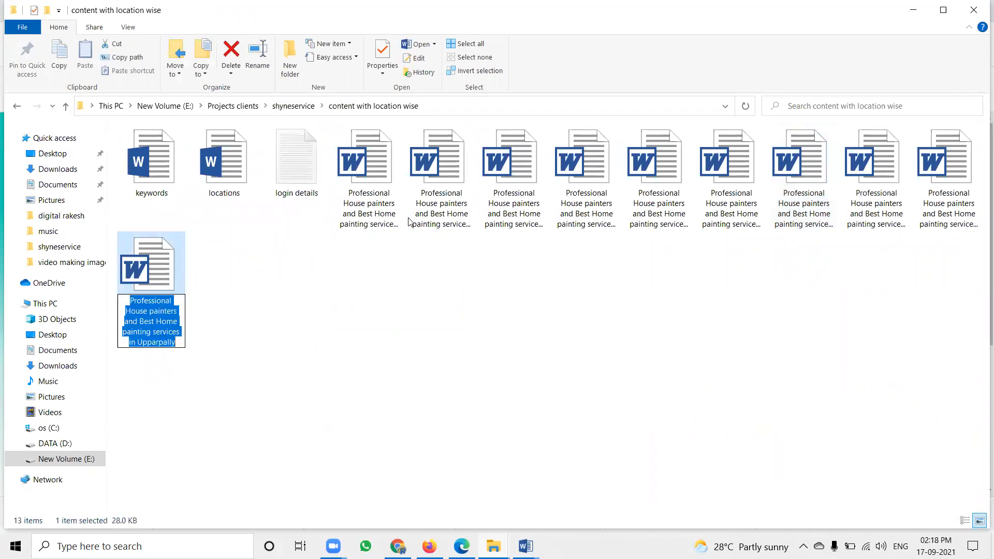
pyautogui.click(450, 213)
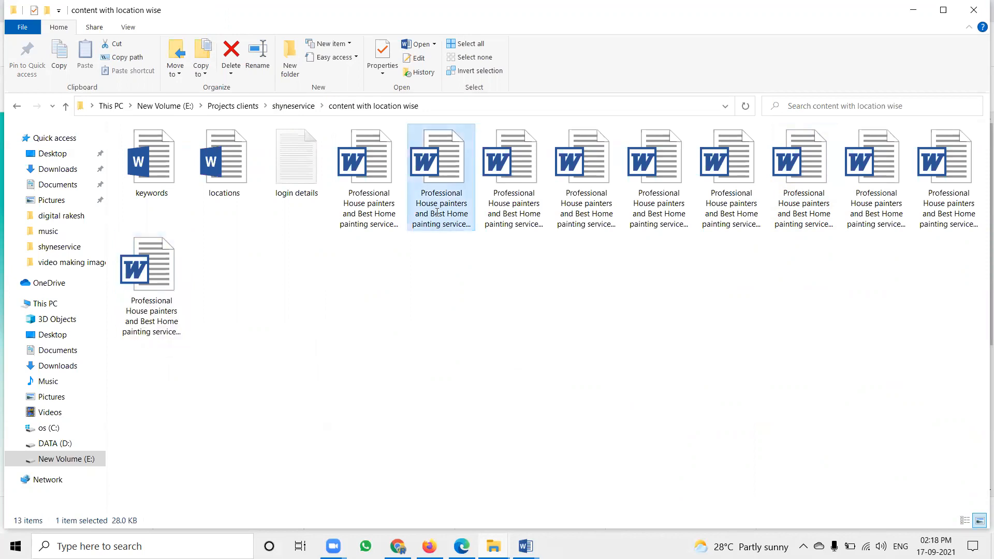
pyautogui.click(437, 212)
pyautogui.doubleClick(451, 183)
# Copy the document text from the bold Gachibowli heading through Book Now, and replace NaturalReader's sample text with it
pyautogui.scroll(-4, 394, 207)
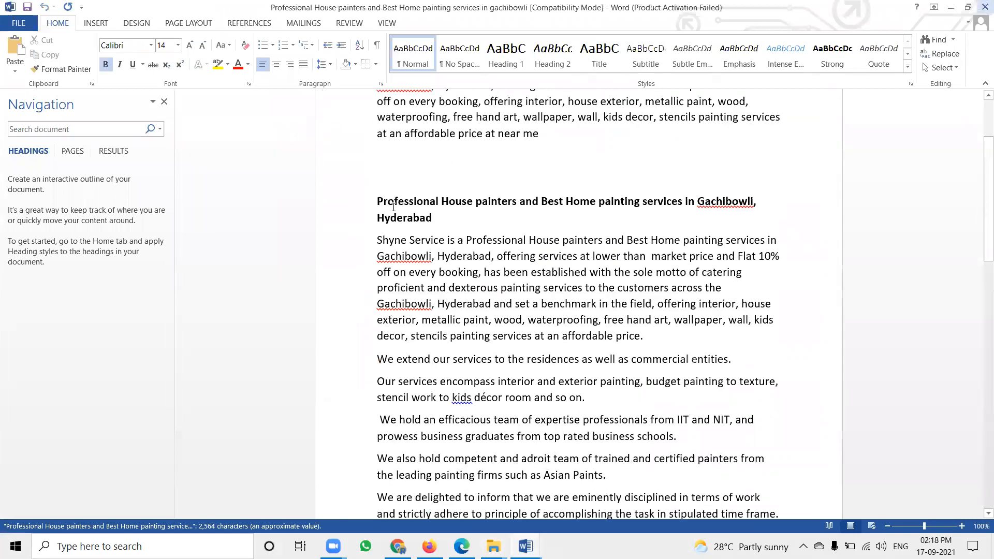
pyautogui.moveTo(349, 204); pyautogui.dragTo(410, 320)
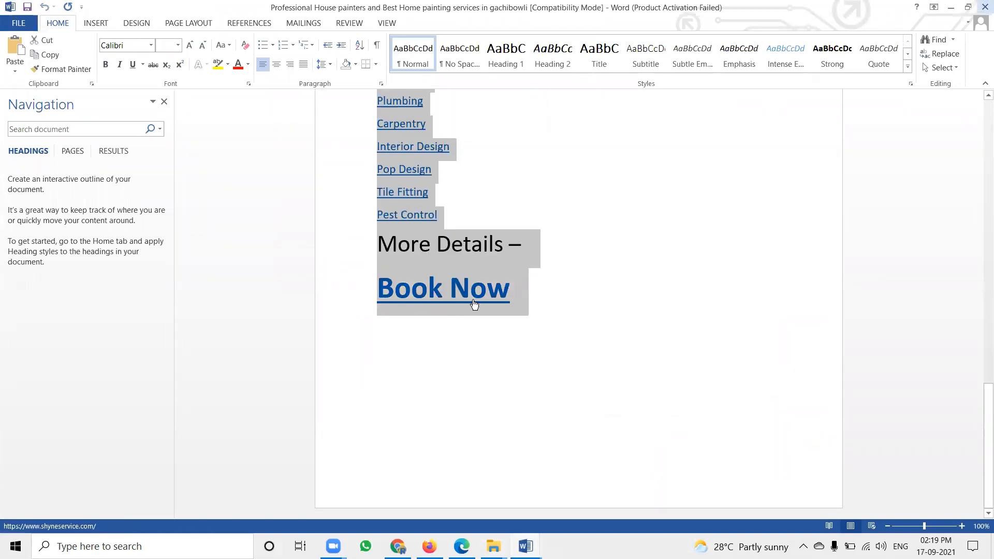
pyautogui.hotkey('alt', 'Tab')
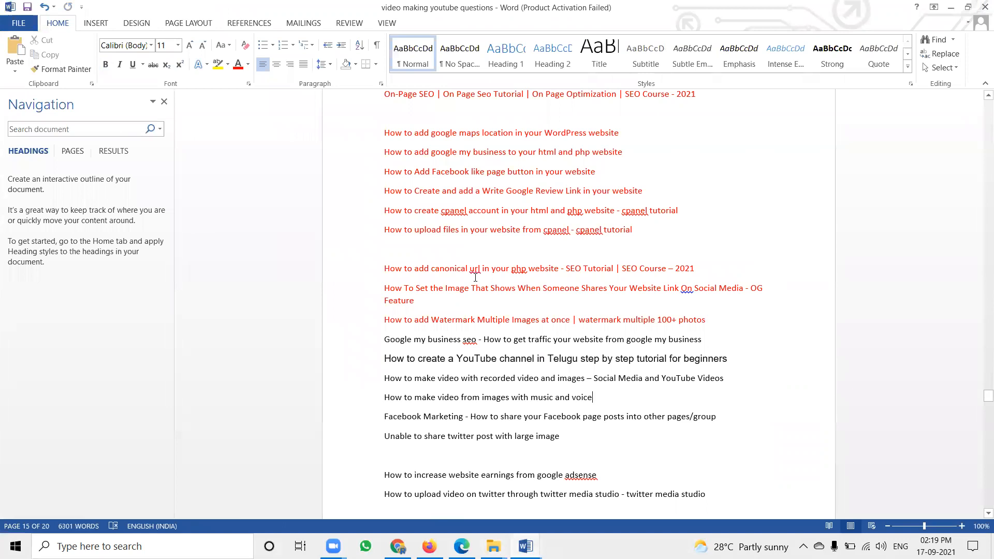
pyautogui.hotkey('alt', 'Tab')
pyautogui.hotkey('alt', 'Tab')
pyautogui.hotkey('alt', 'Tab')
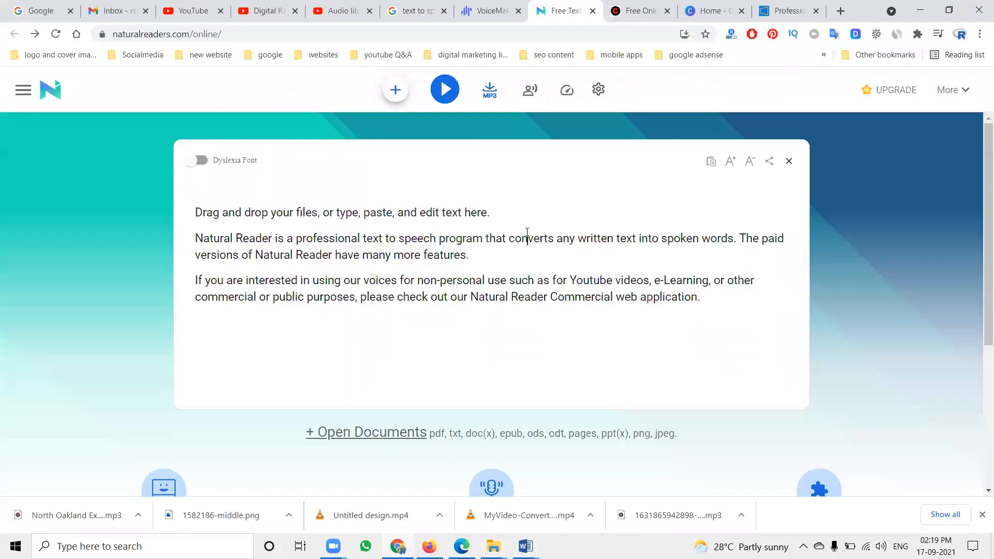
pyautogui.hotkey('ctrl', 'a')
pyautogui.hotkey('ctrl', 'v')
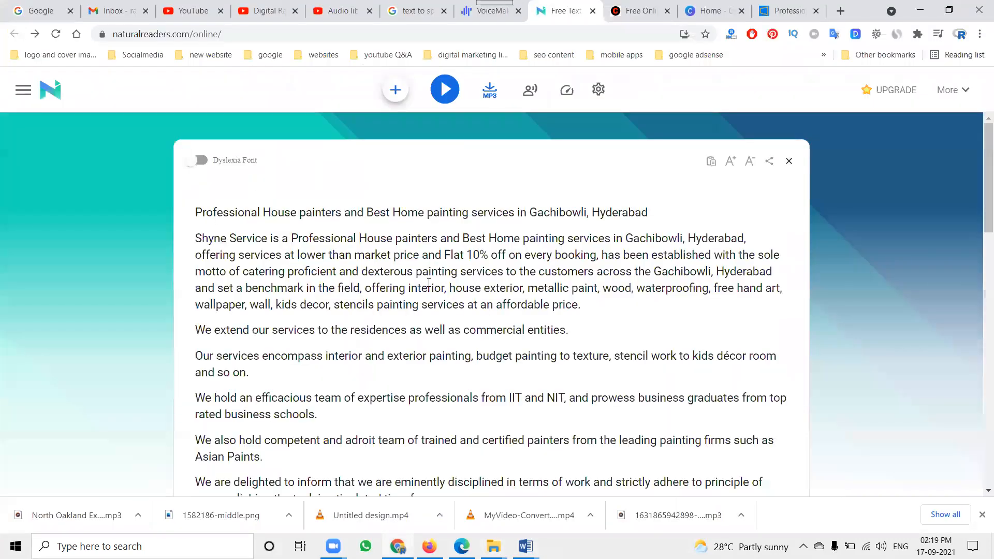
# Add "Shyne Service" to the closing lines of the pasted text
pyautogui.scroll(-15, 429, 283)
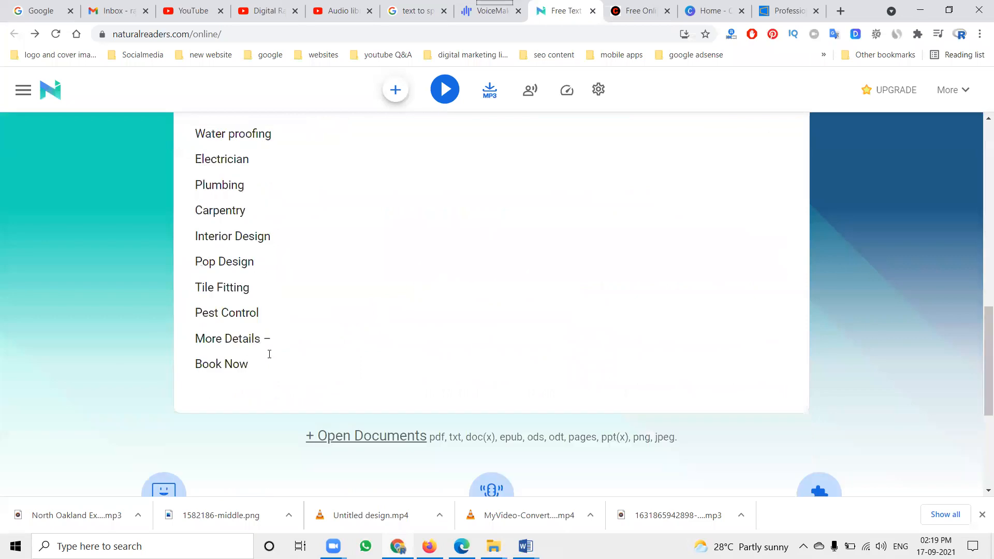
pyautogui.write('Shyne Service')
pyautogui.scroll(15, 438, 321)
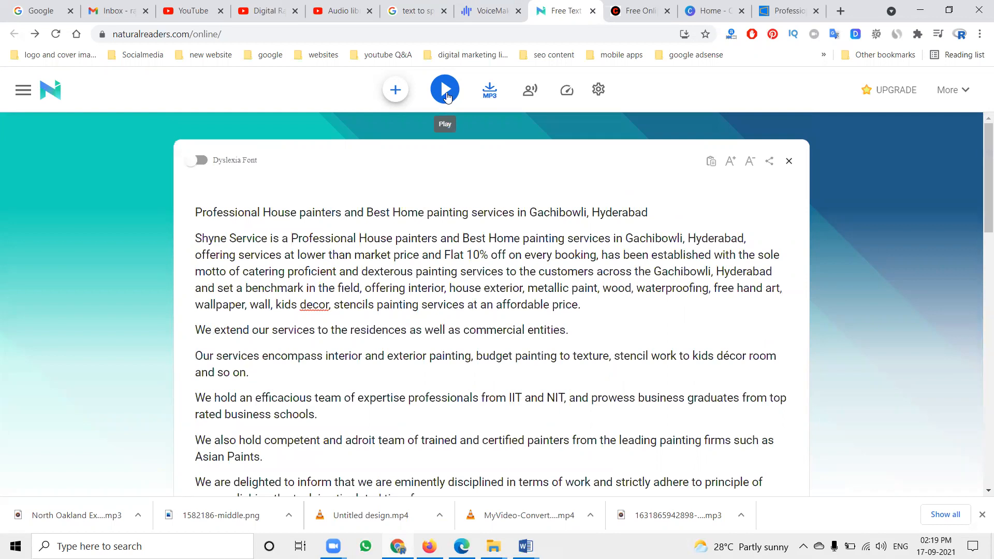
# Listen briefly to the text read aloud and try to convert it to MP3
pyautogui.click(447, 96)
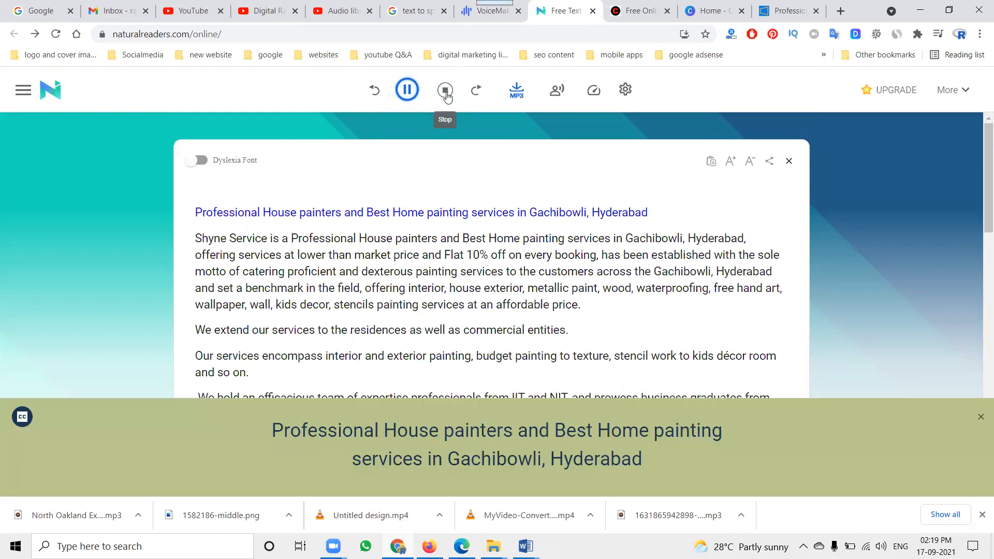
pyautogui.click(447, 96)
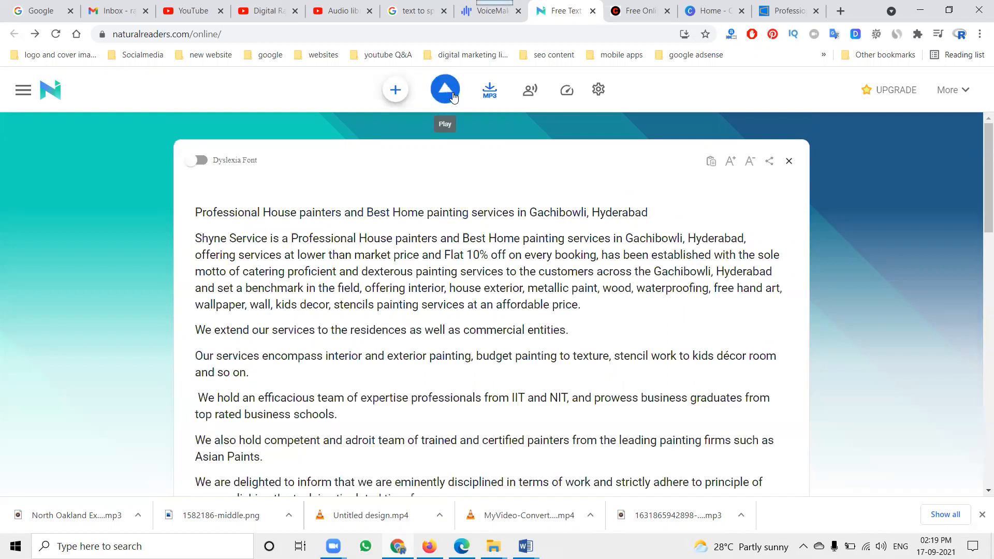
pyautogui.click(493, 92)
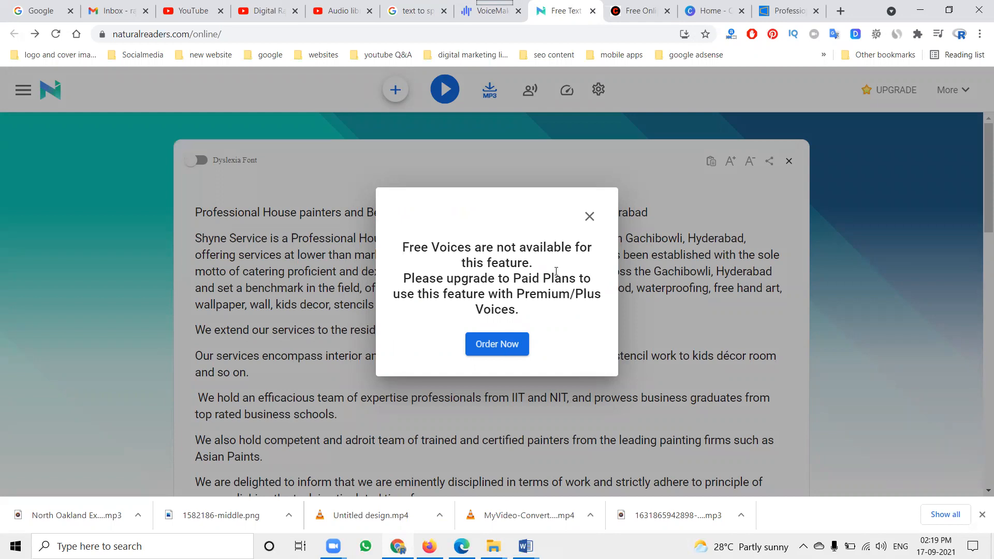
pyautogui.click(590, 216)
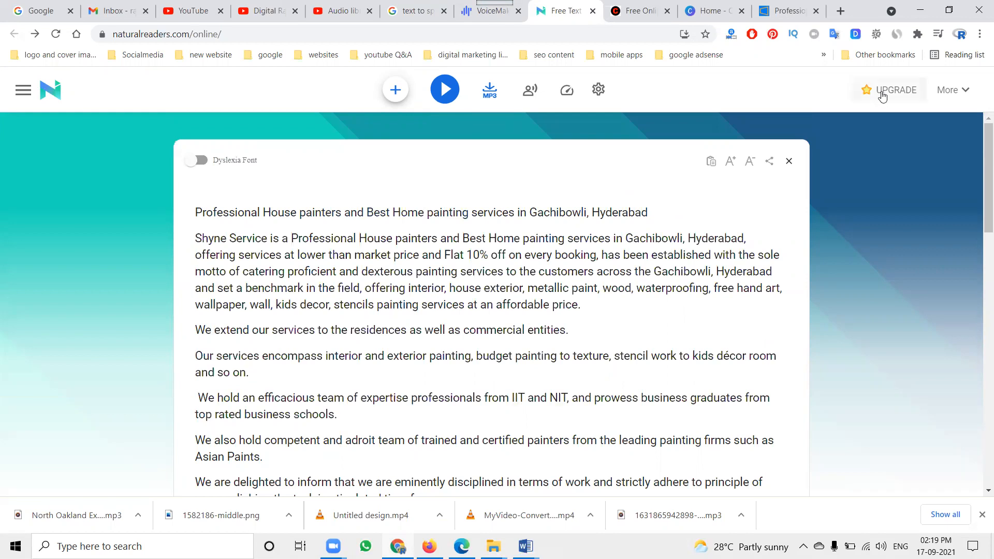
# Return to the Google results for text to speech converters and open the Free TTS site in a new tab
pyautogui.click(466, 18)
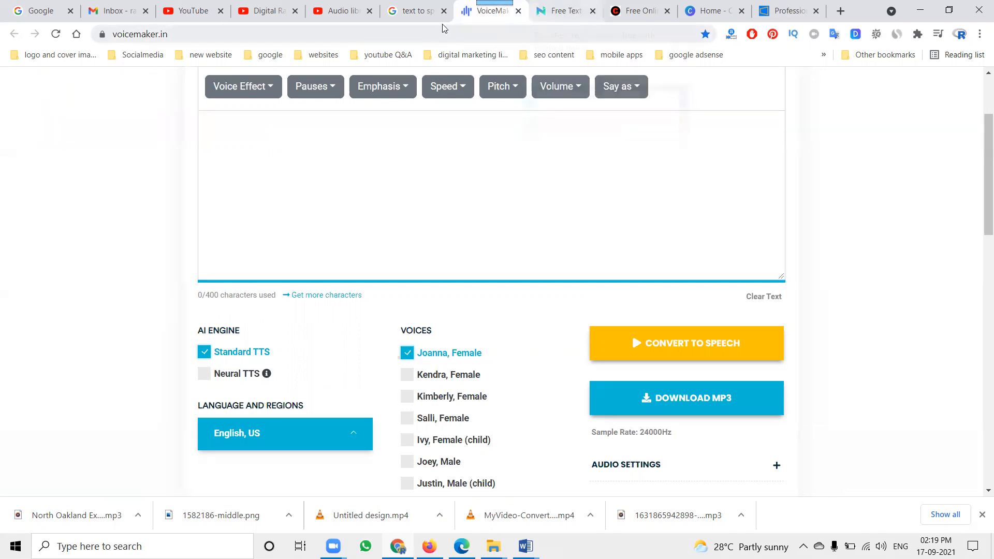
pyautogui.click(417, 12)
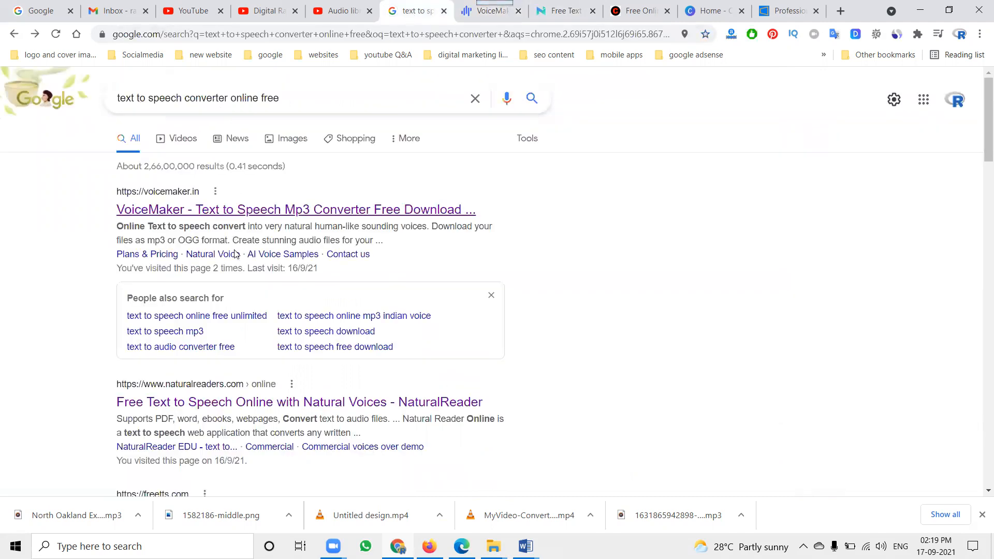
pyautogui.scroll(-5, 218, 233)
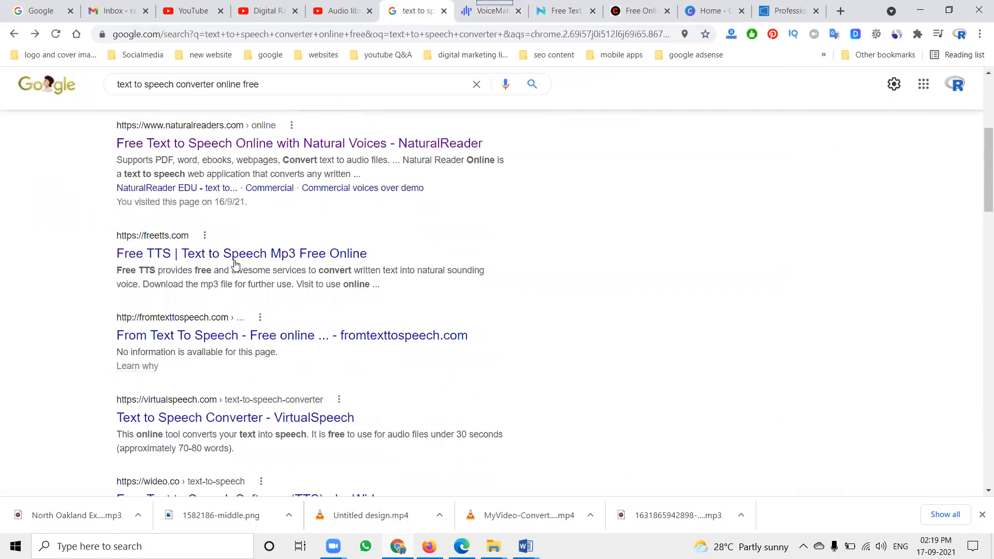
pyautogui.rightClick(172, 259)
pyautogui.click(205, 266)
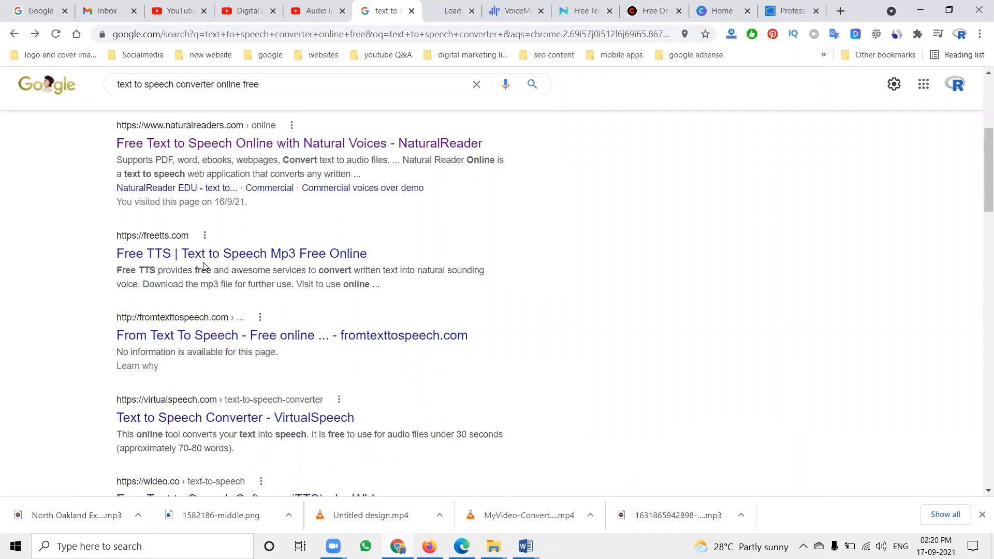
pyautogui.click(443, 16)
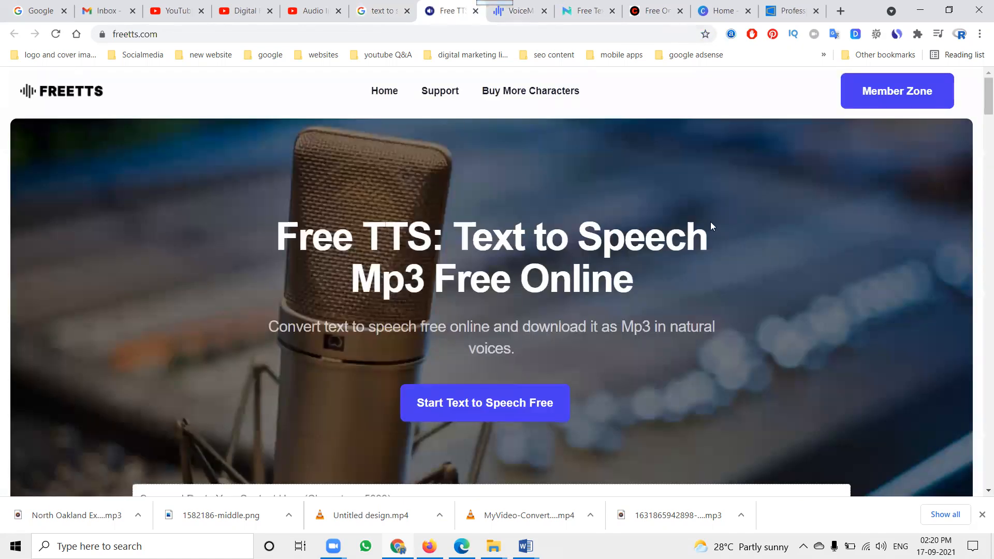
# Paste the copied Shyne Service text into the Free TTS content box and go to the language and voice settings
pyautogui.scroll(-4, 568, 233)
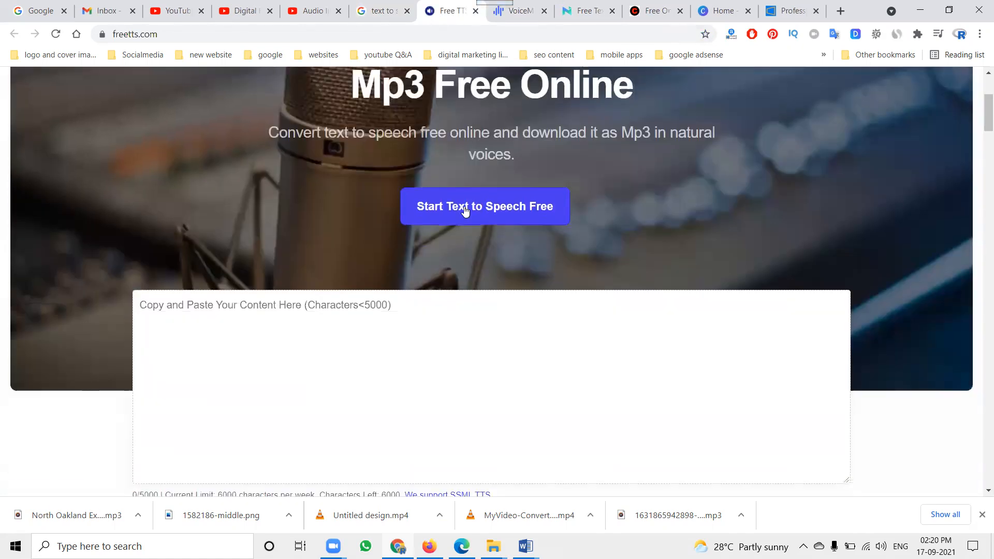
pyautogui.click(286, 341)
pyautogui.hotkey('ctrl', 'v')
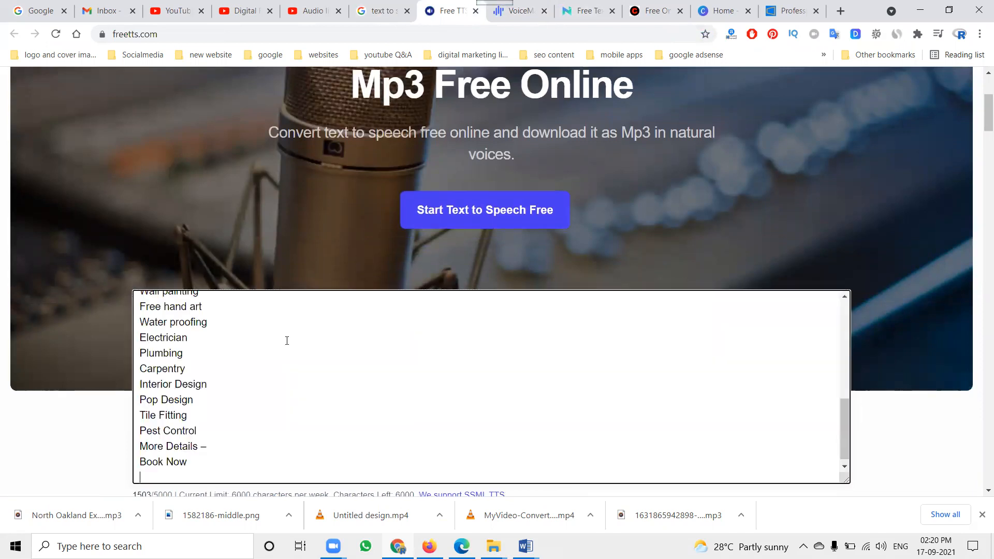
pyautogui.scroll(-1, 288, 340)
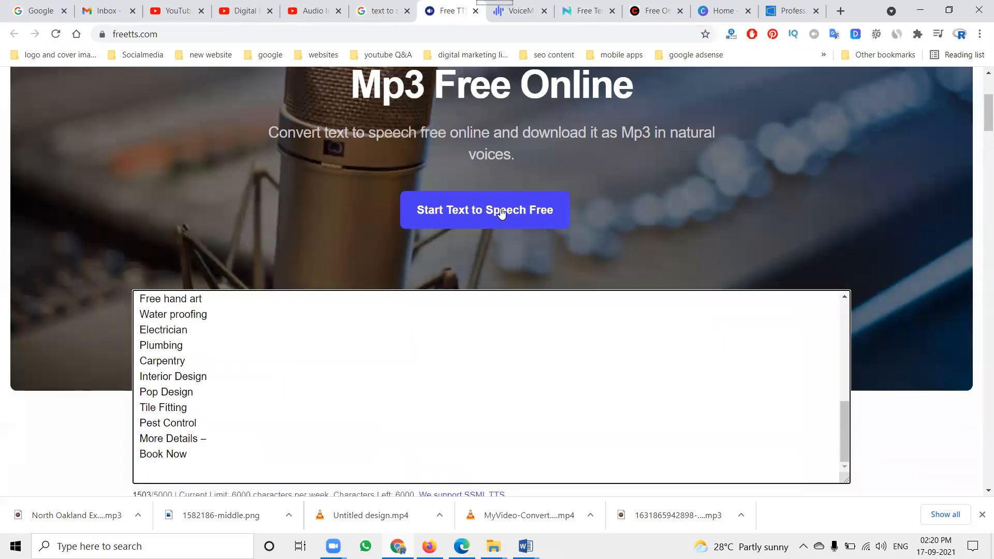
pyautogui.click(501, 209)
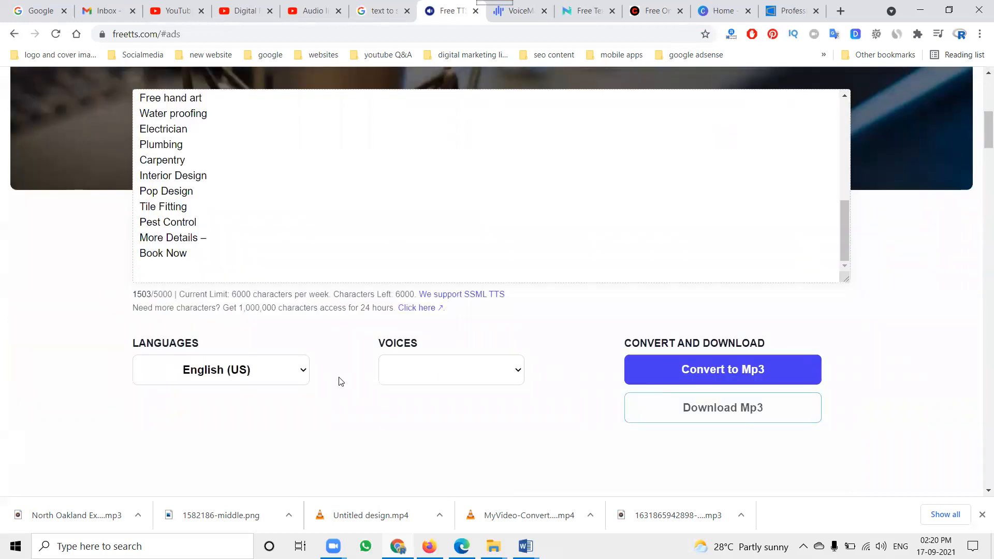
# Keep English (US) as the language, choose the en-US-Standard-C voice, and convert the text to MP3
pyautogui.click(263, 374)
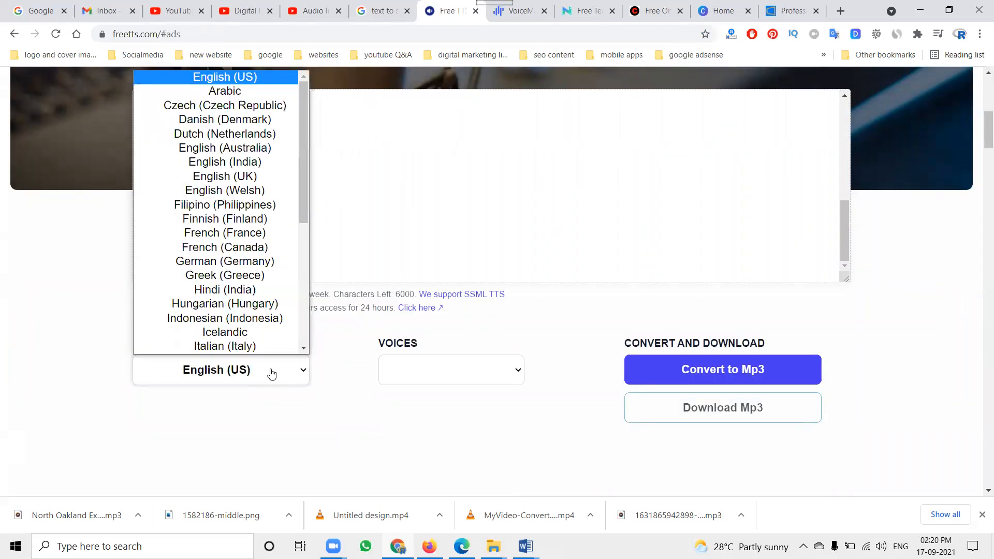
pyautogui.click(399, 372)
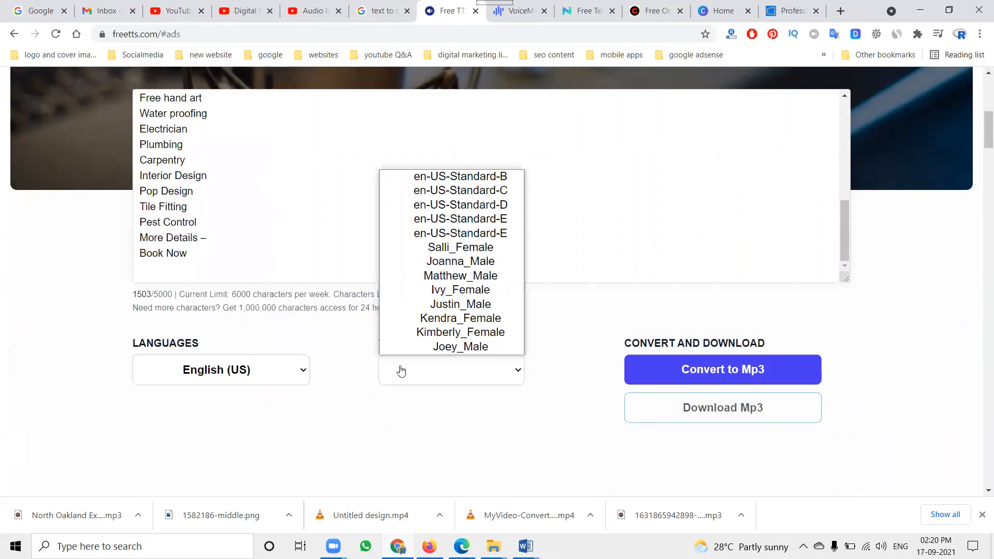
pyautogui.click(467, 191)
pyautogui.click(705, 366)
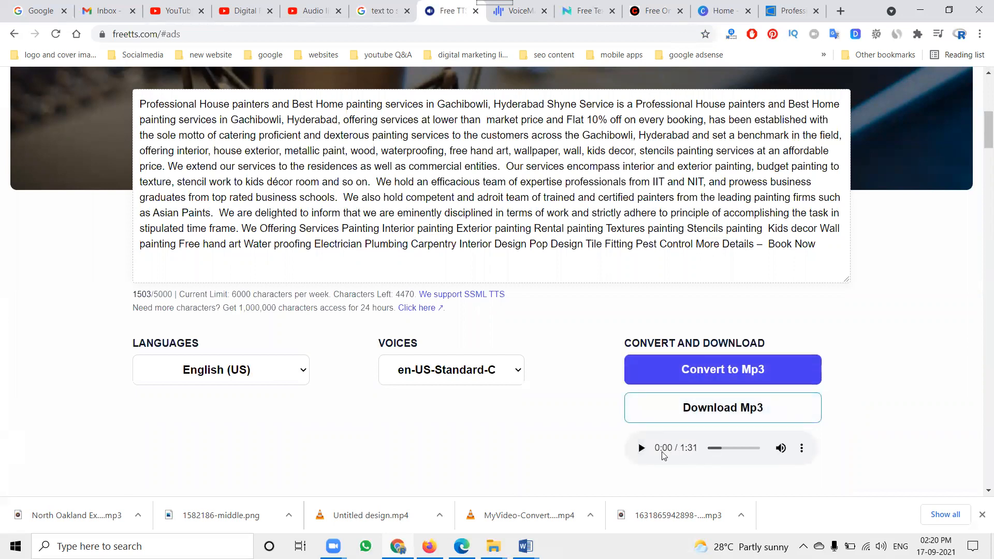
# Listen briefly to the converted speech and download it as an MP3 file
pyautogui.click(643, 453)
pyautogui.click(642, 454)
pyautogui.click(721, 418)
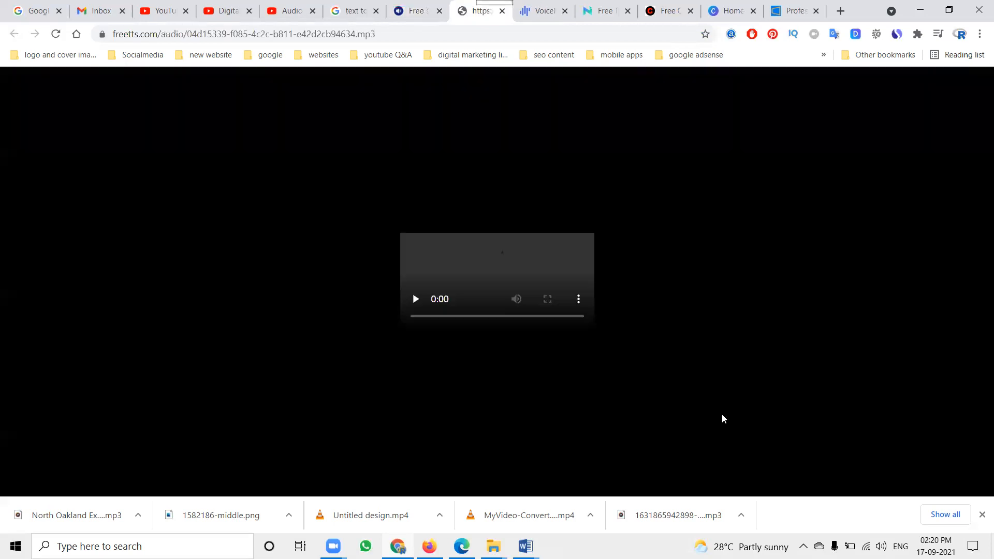
pyautogui.click(578, 313)
pyautogui.click(539, 277)
pyautogui.click(419, 313)
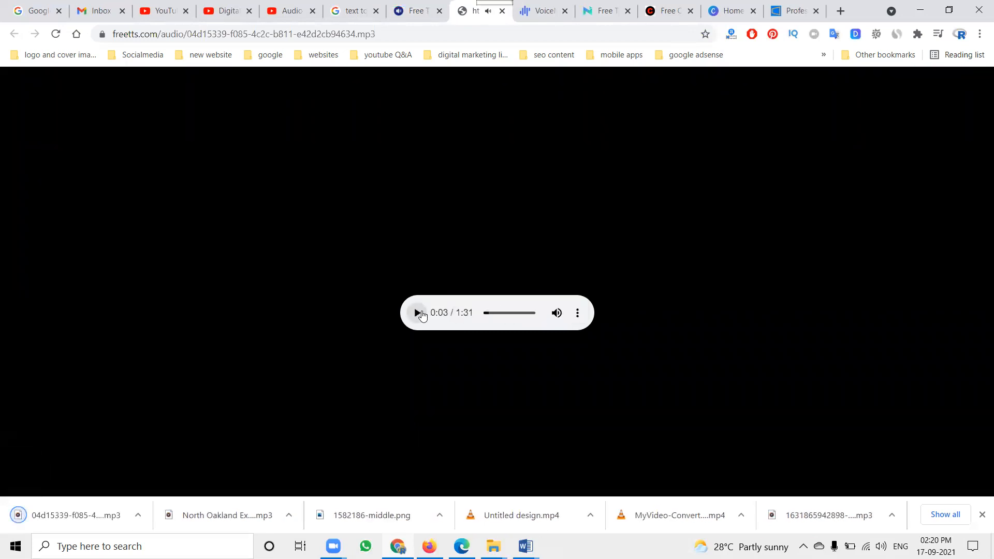
# Return to the convert2video.com slideshow and upload the voice-over MP3 from the Downloads folder as its audio
pyautogui.click(654, 13)
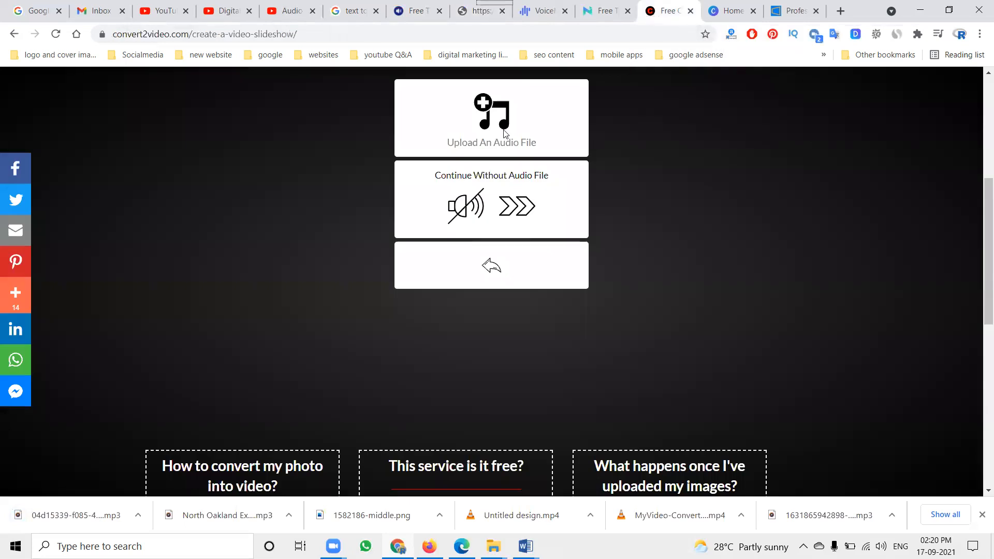
pyautogui.click(505, 134)
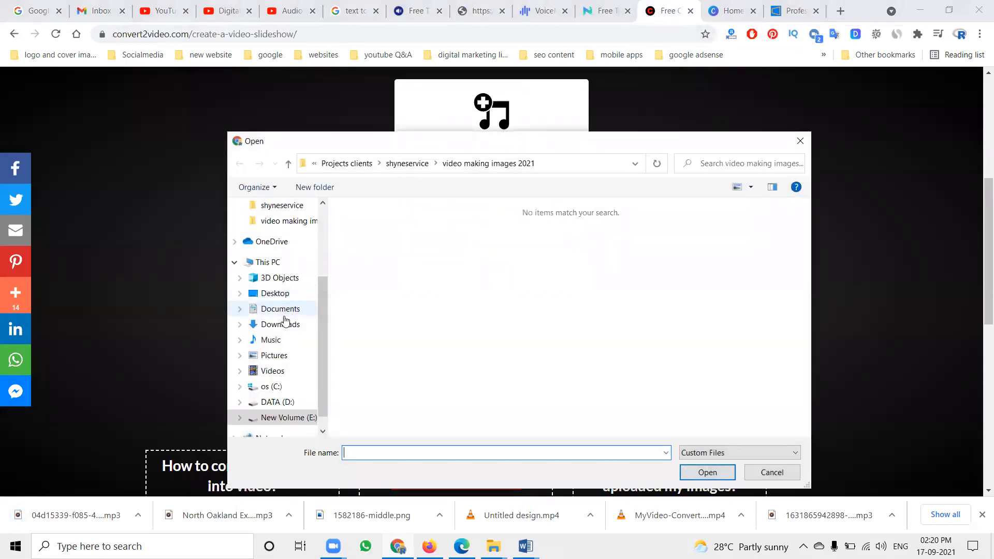
pyautogui.click(281, 325)
pyautogui.doubleClick(390, 264)
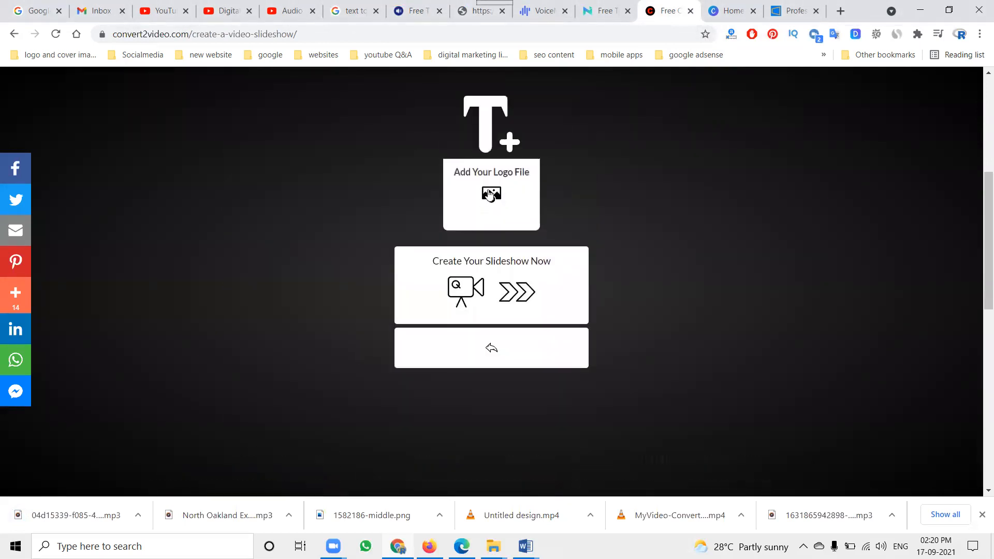
# Add "logo shyne services" from the shyneservice folder under Projects clients on drive E as the slideshow's logo
pyautogui.click(493, 196)
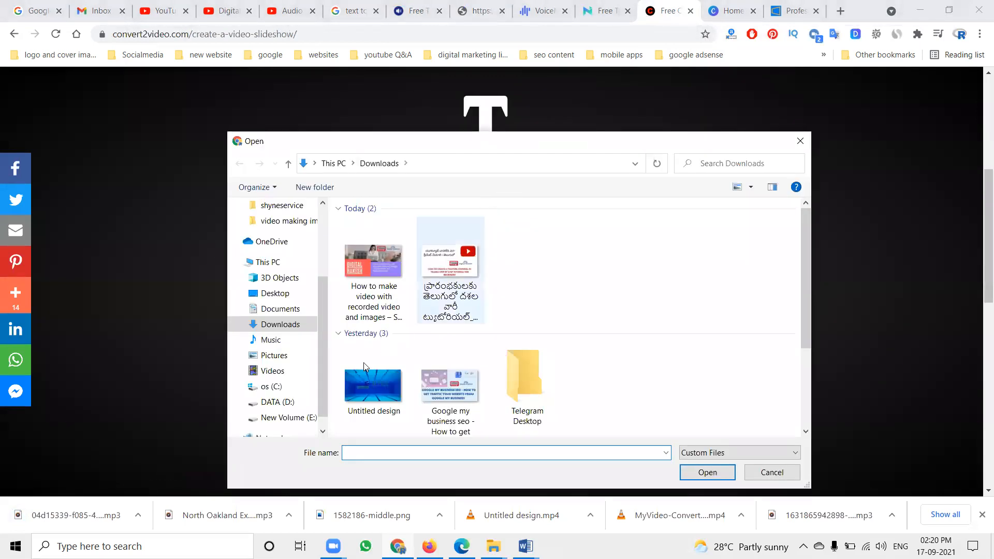
pyautogui.click(289, 417)
pyautogui.doubleClick(455, 352)
pyautogui.scroll(-3, 472, 342)
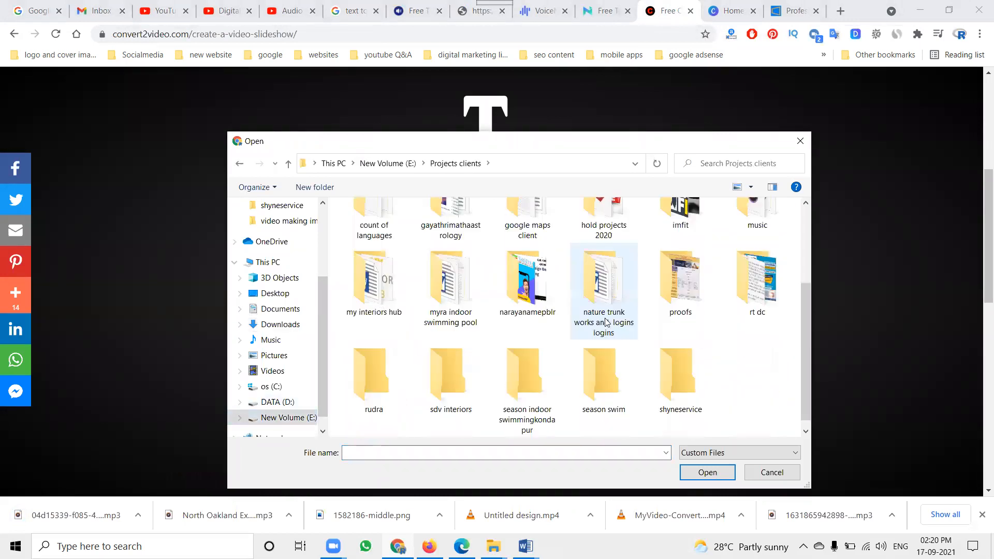
pyautogui.click(678, 382)
pyautogui.doubleClick(679, 382)
pyautogui.scroll(-5, 676, 373)
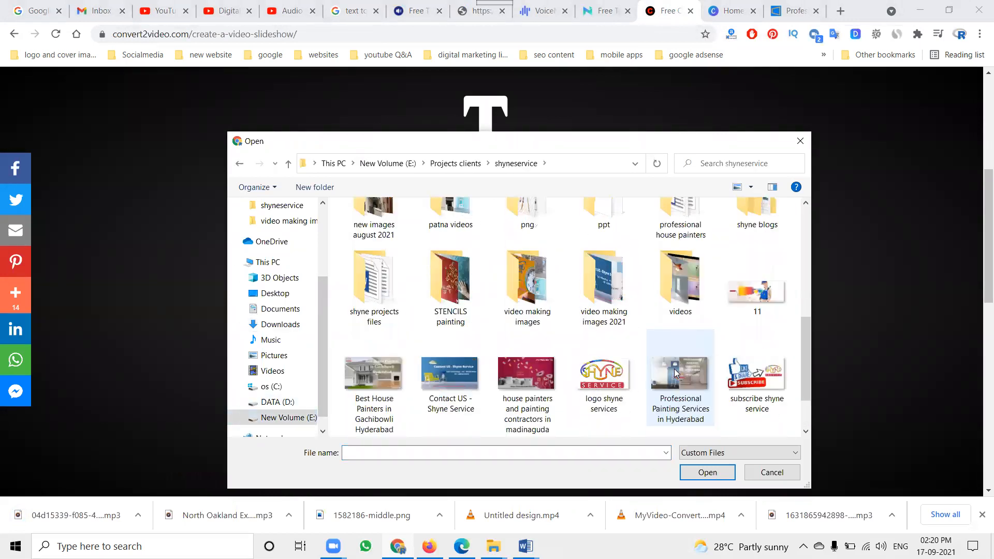
pyautogui.doubleClick(603, 385)
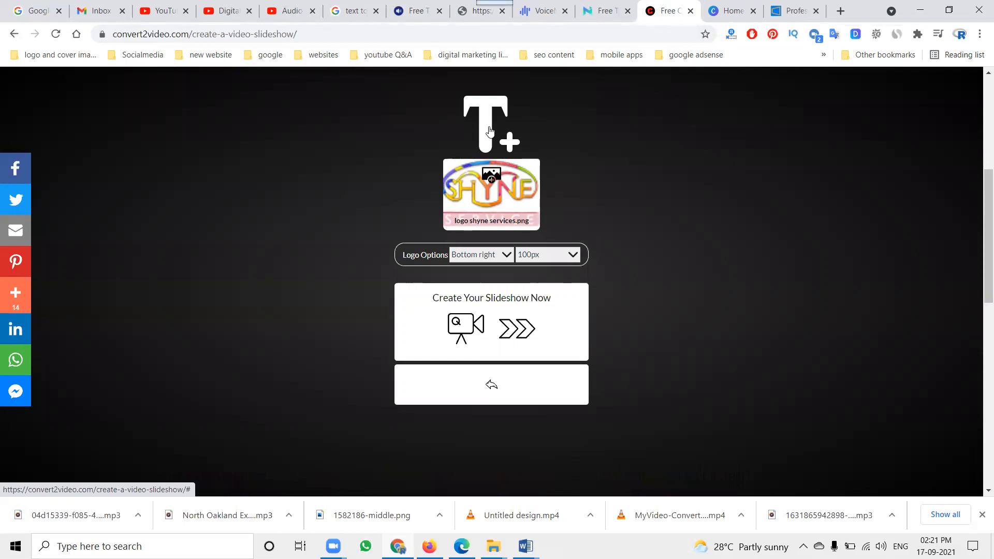
pyautogui.click(793, 11)
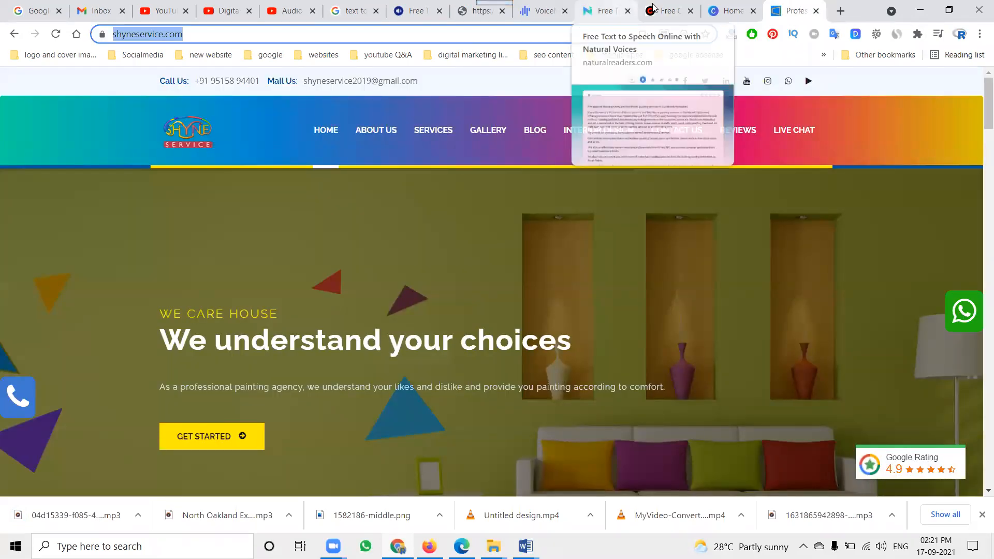
pyautogui.click(668, 11)
pyautogui.click(514, 119)
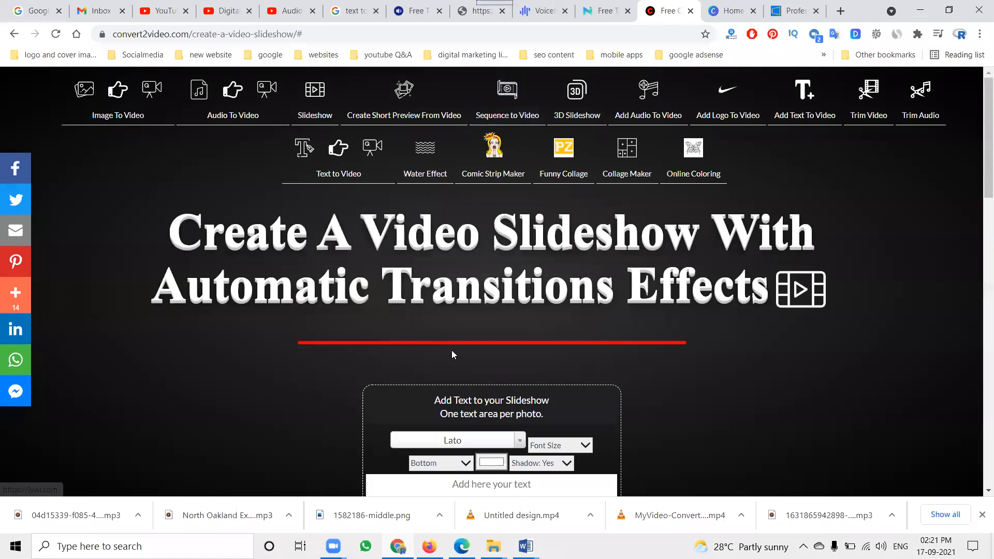
pyautogui.scroll(-2, 451, 350)
pyautogui.click(475, 356)
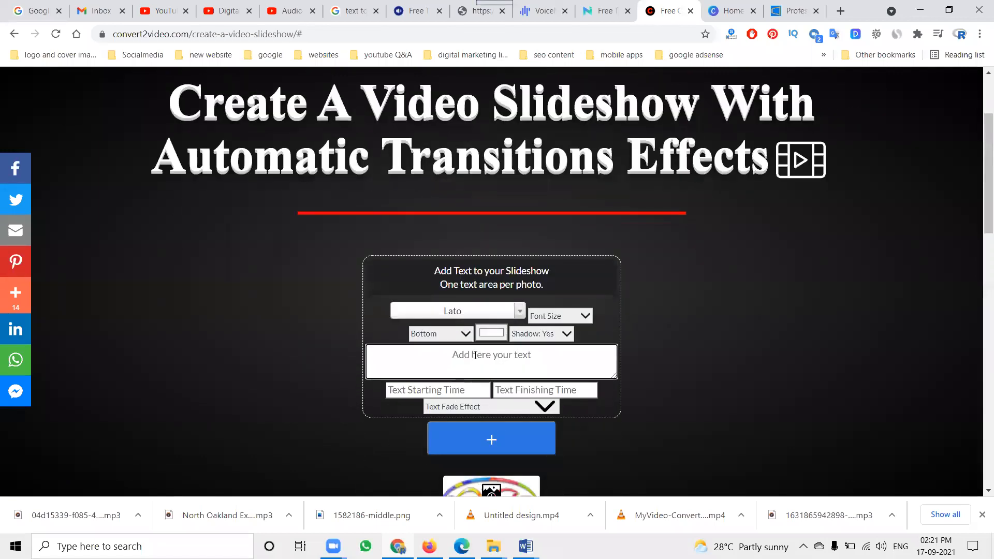
pyautogui.write('https://www.shyneservice.com/')
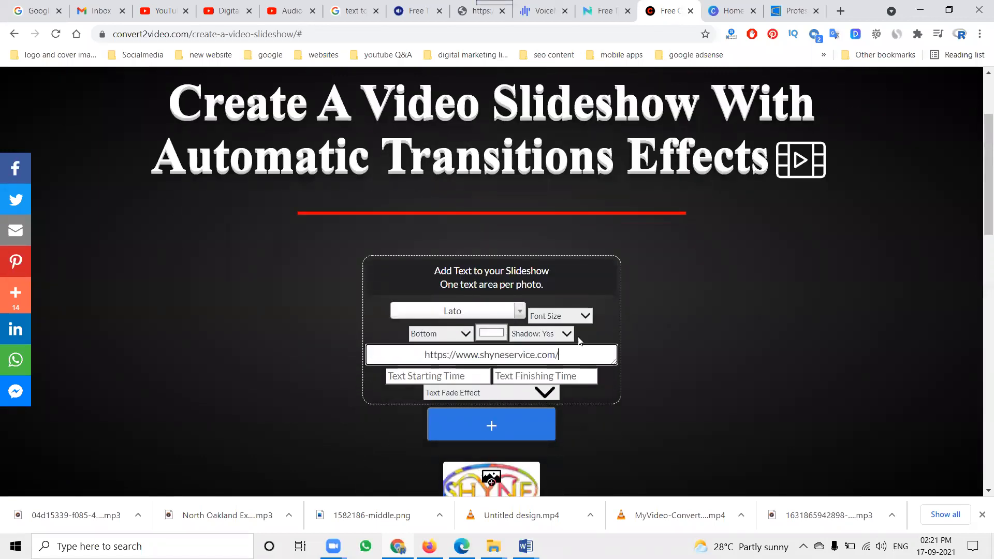
pyautogui.scroll(-7, 568, 361)
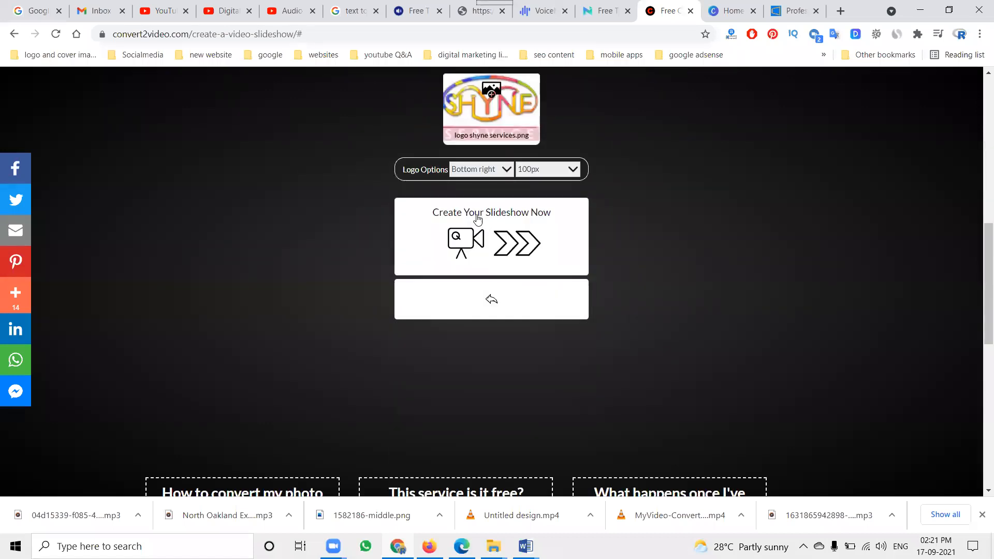
pyautogui.click(497, 240)
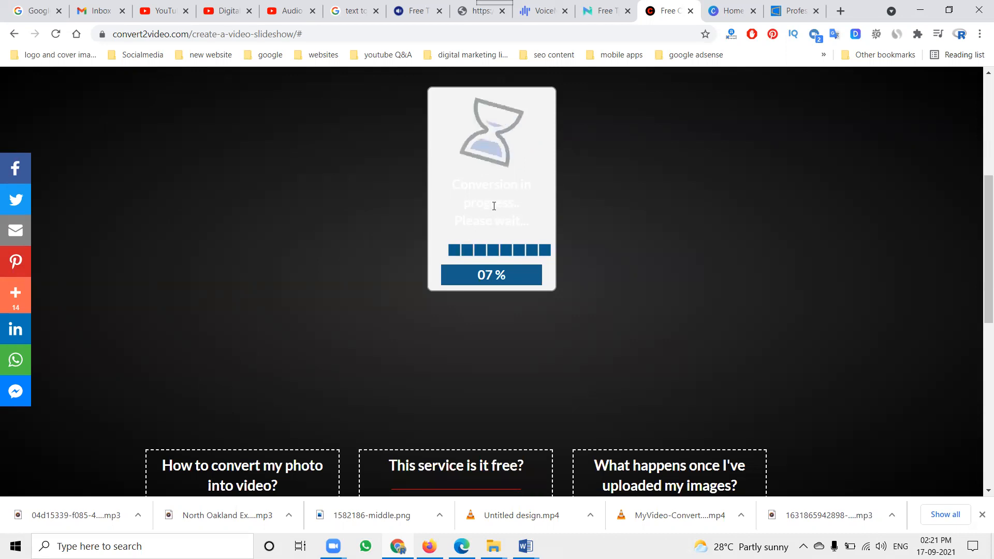
pyautogui.click(277, 13)
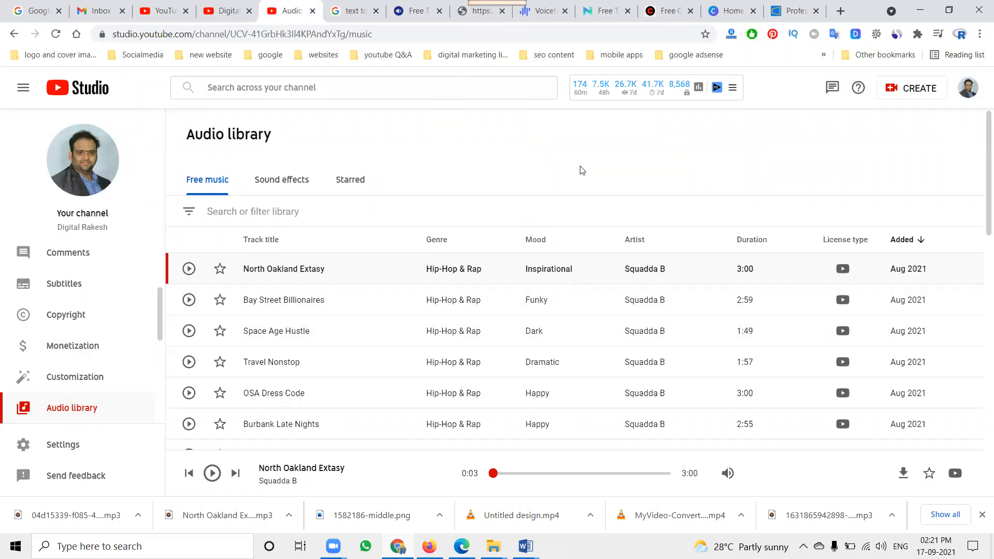
pyautogui.click(667, 11)
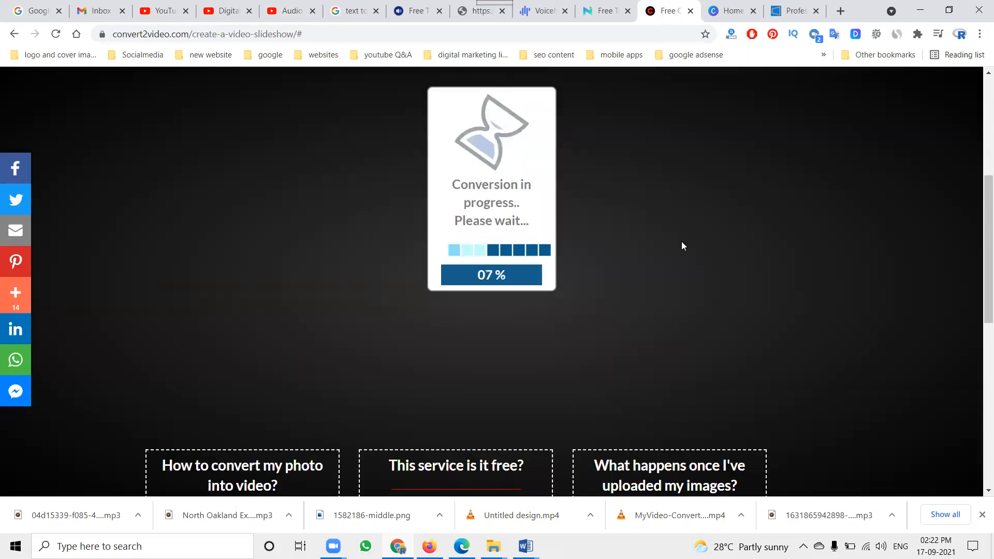
pyautogui.scroll(5, 682, 241)
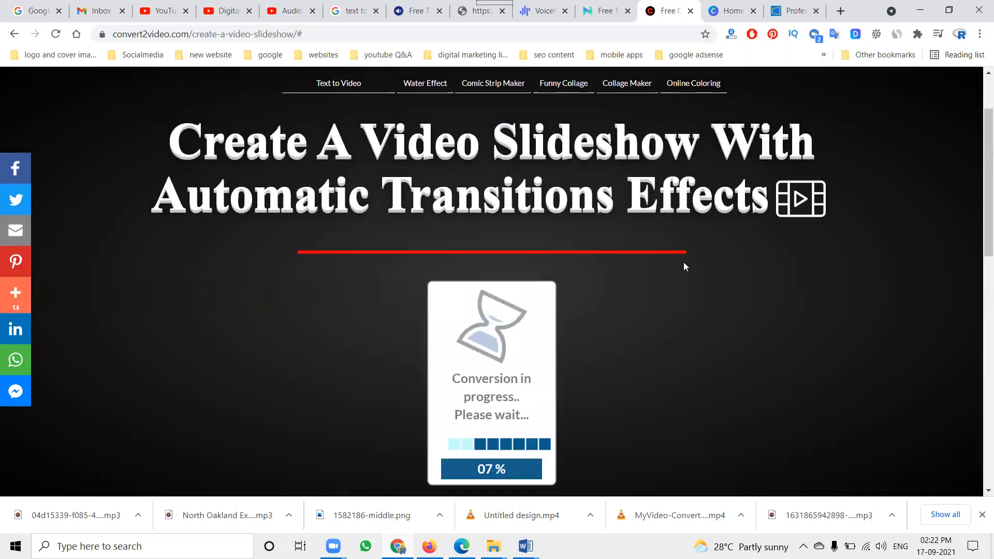